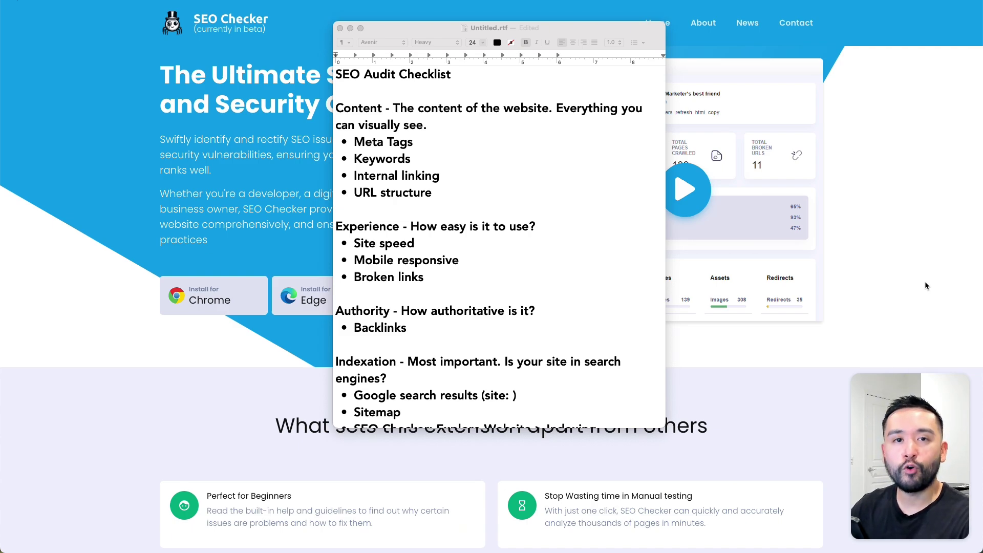
- Colour the word "Content" red in the SEO audit checklist
{"action": "left_click", "coordinate": [512, 169]}
{"action": "scroll", "coordinate": [511, 170], "scroll_direction": "down", "scroll_amount": 3}
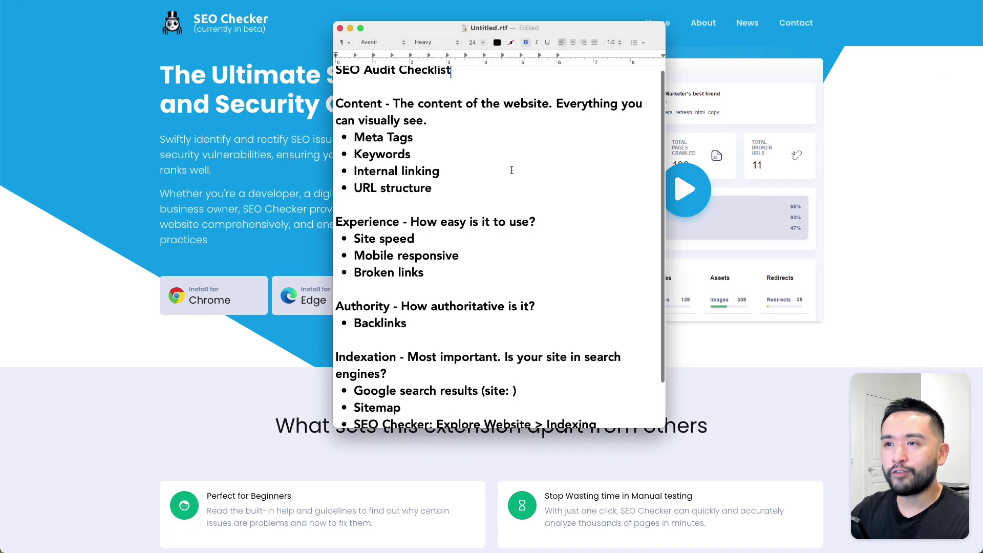
{"action": "scroll", "coordinate": [512, 171], "scroll_direction": "up", "scroll_amount": 3}
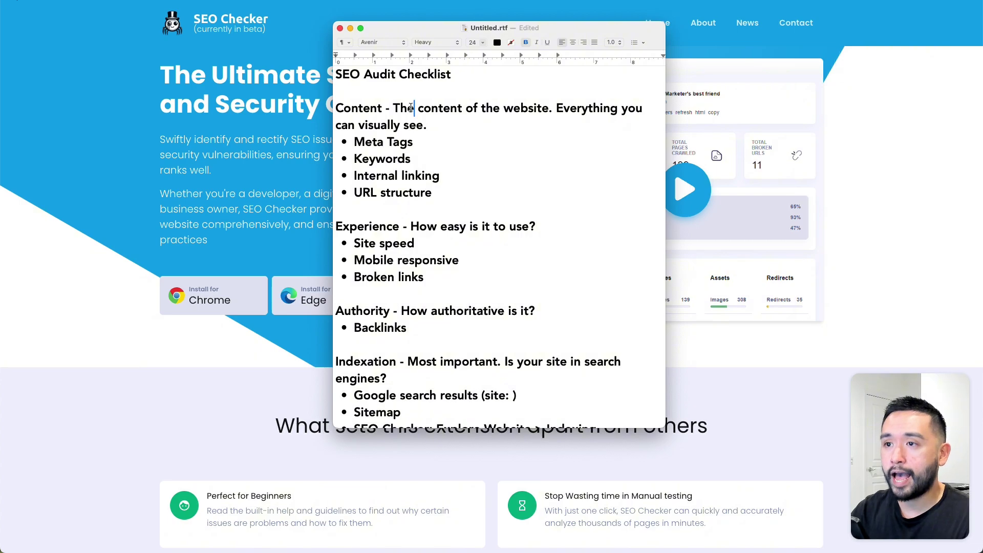
{"action": "double_click", "coordinate": [365, 108]}
{"action": "left_click", "coordinate": [497, 43]}
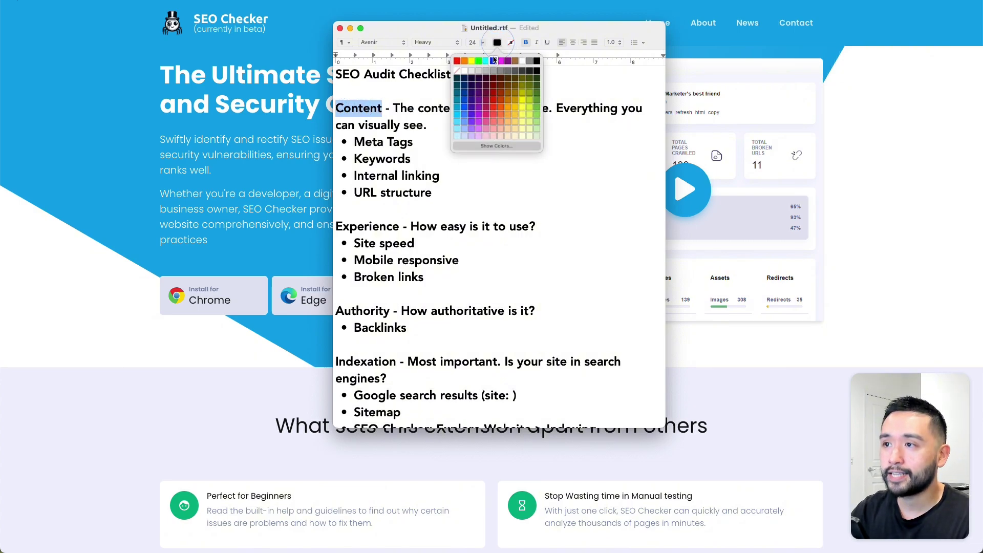
{"action": "left_click", "coordinate": [457, 61]}
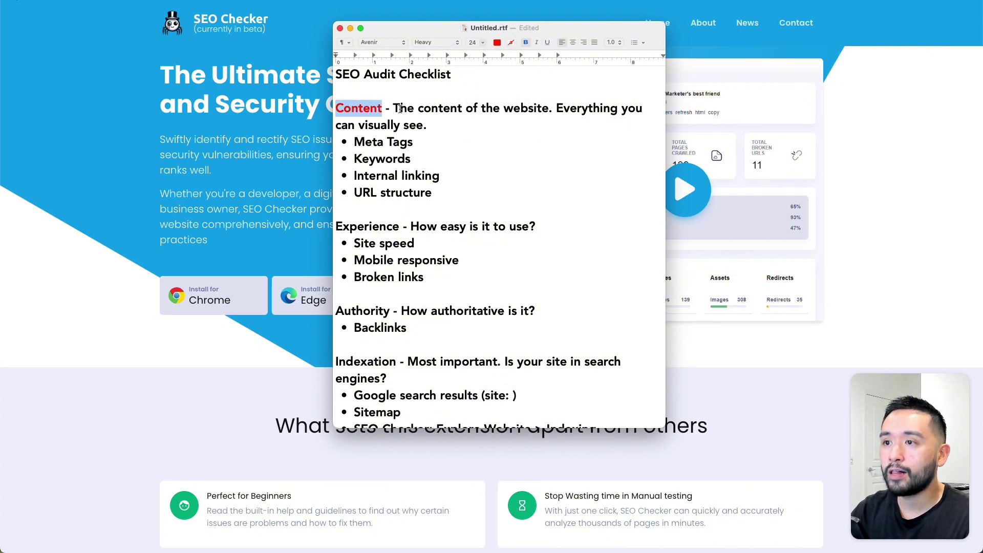
- Review the Content section's description and its items from Meta Tags to URL structure
{"action": "left_click_drag", "start_coordinate": [394, 109], "coordinate": [553, 109]}
{"action": "left_click", "coordinate": [553, 109]}
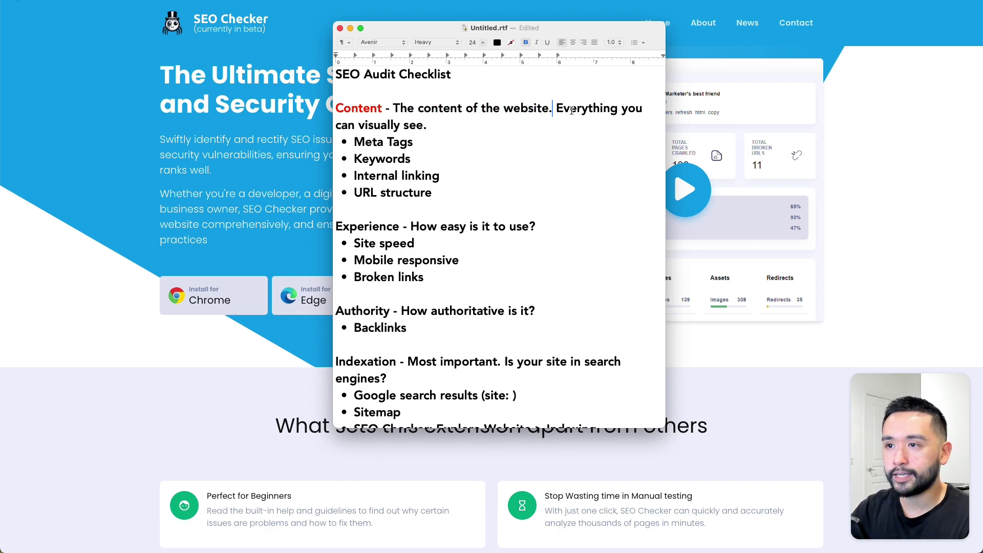
{"action": "left_click_drag", "start_coordinate": [354, 142], "coordinate": [425, 141]}
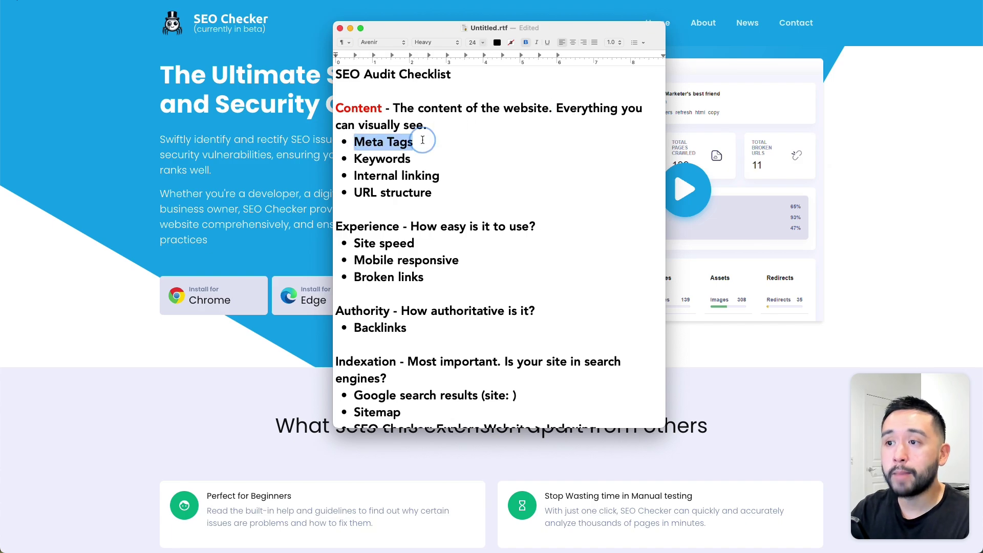
{"action": "left_click_drag", "start_coordinate": [354, 159], "coordinate": [425, 174]}
{"action": "left_click_drag", "start_coordinate": [355, 193], "coordinate": [427, 187]}
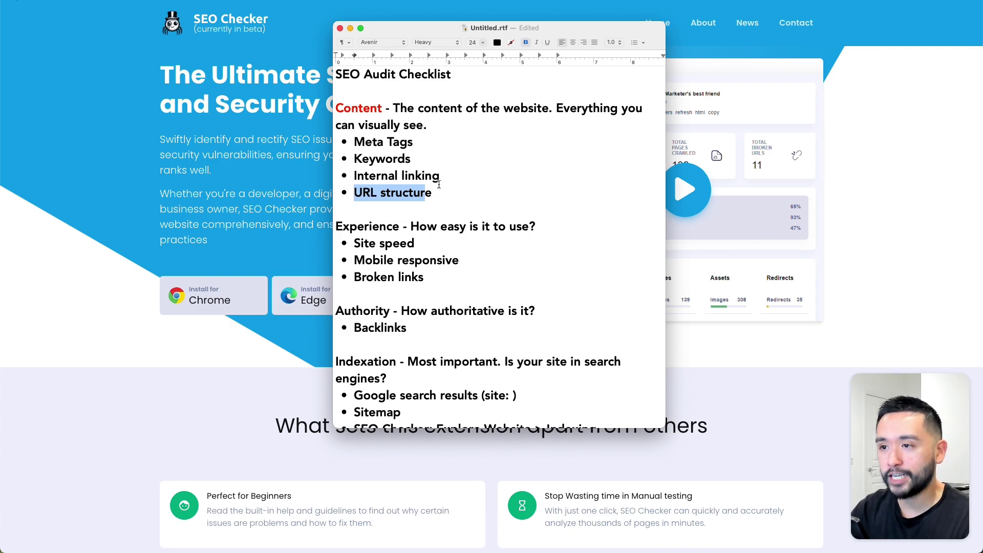
- Colour the section heading word "Experience" orange
{"action": "double_click", "coordinate": [366, 226]}
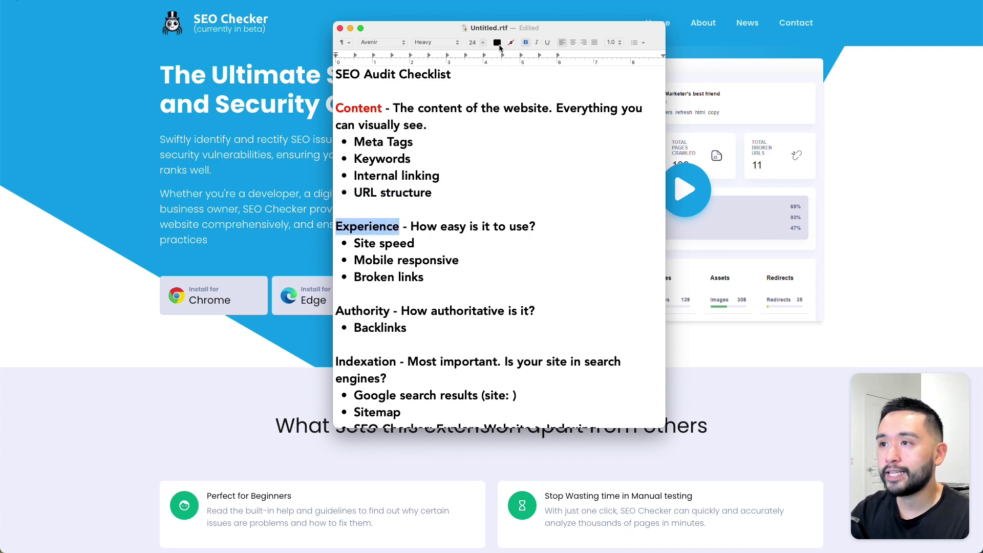
{"action": "left_click", "coordinate": [498, 44]}
{"action": "left_click", "coordinate": [467, 68]}
{"action": "left_click", "coordinate": [461, 168]}
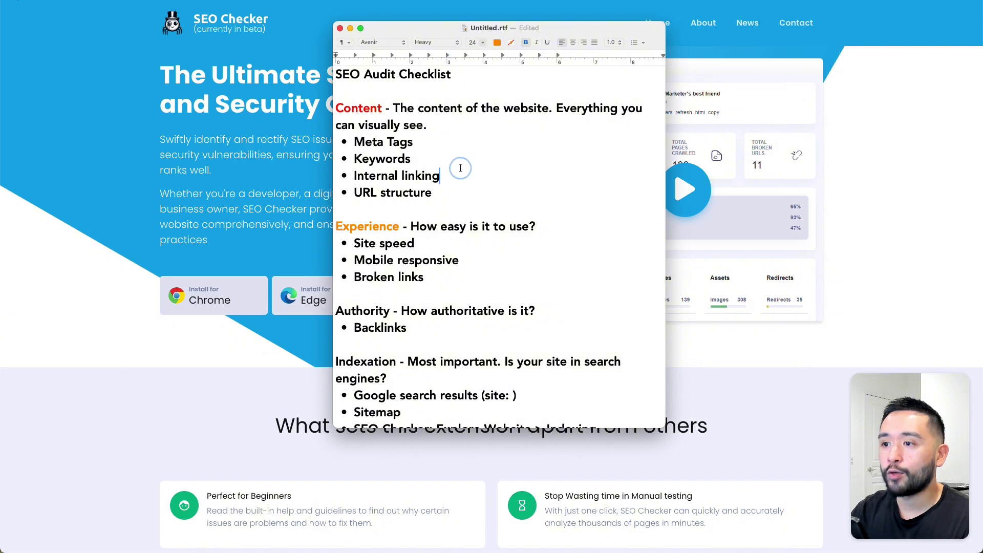
- Review the Experience section's description and its site speed, mobile responsive and broken links items
{"action": "left_click_drag", "start_coordinate": [410, 226], "coordinate": [516, 227]}
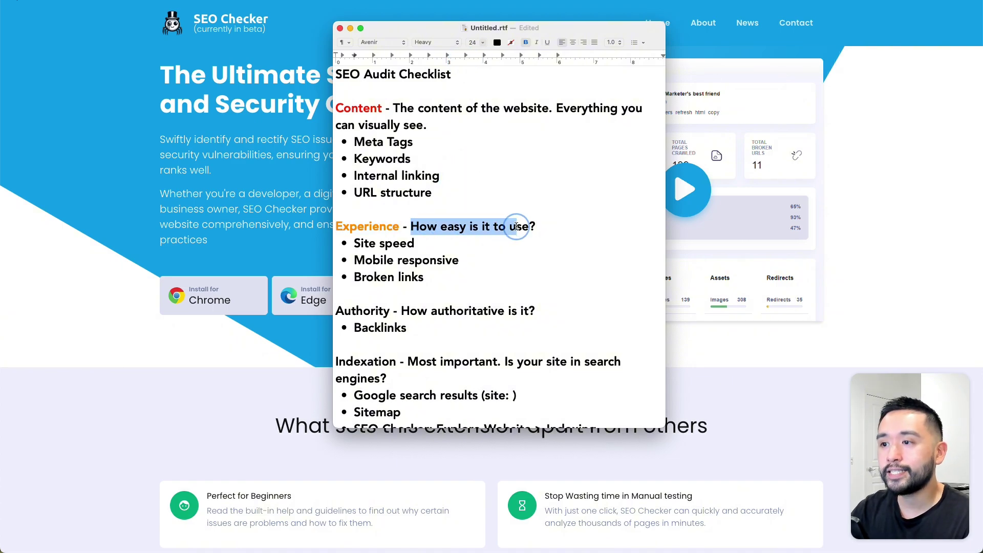
{"action": "left_click", "coordinate": [519, 228]}
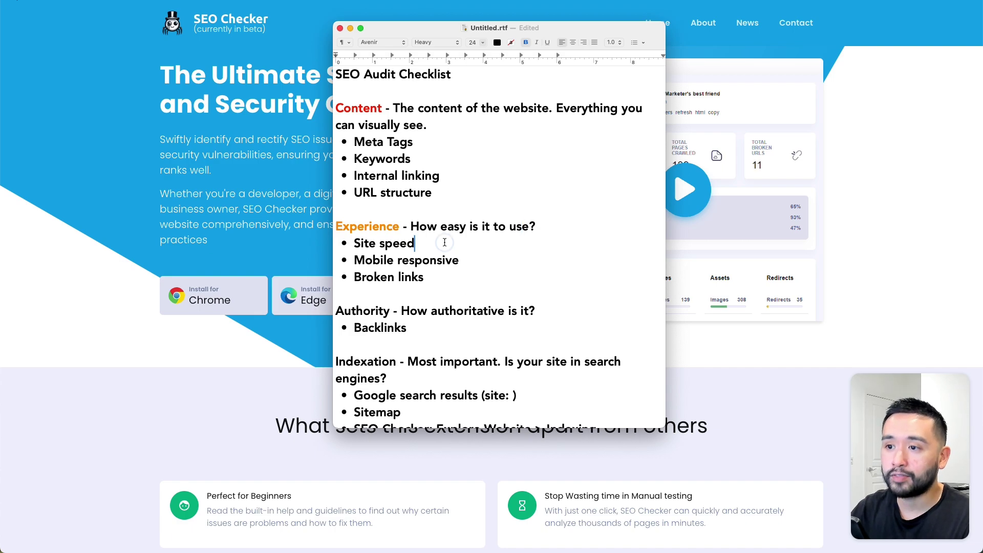
{"action": "double_click", "coordinate": [399, 243]}
{"action": "left_click", "coordinate": [368, 260]}
{"action": "left_click_drag", "start_coordinate": [368, 260], "coordinate": [353, 279]}
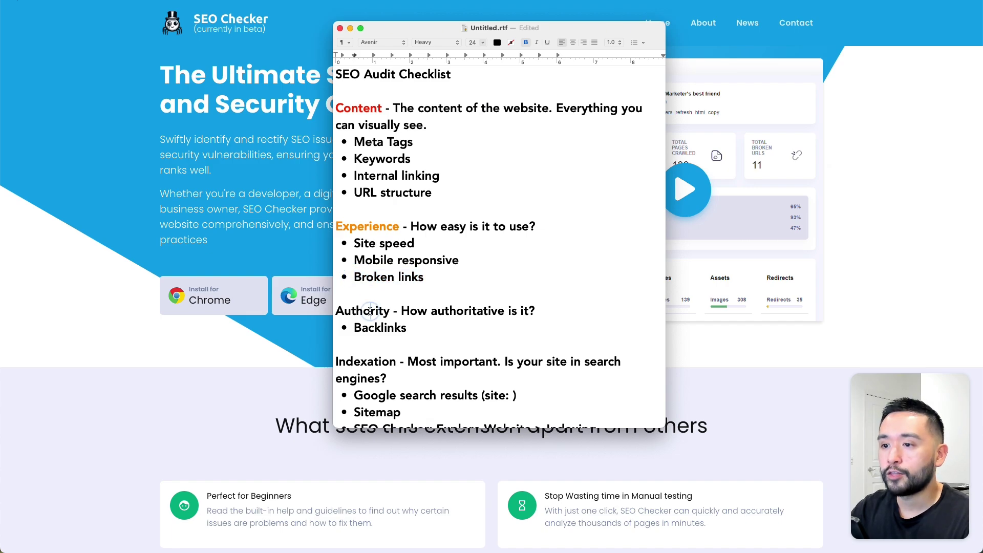
- Colour the section heading word "Authority" green
{"action": "double_click", "coordinate": [365, 311]}
{"action": "left_click", "coordinate": [496, 43]}
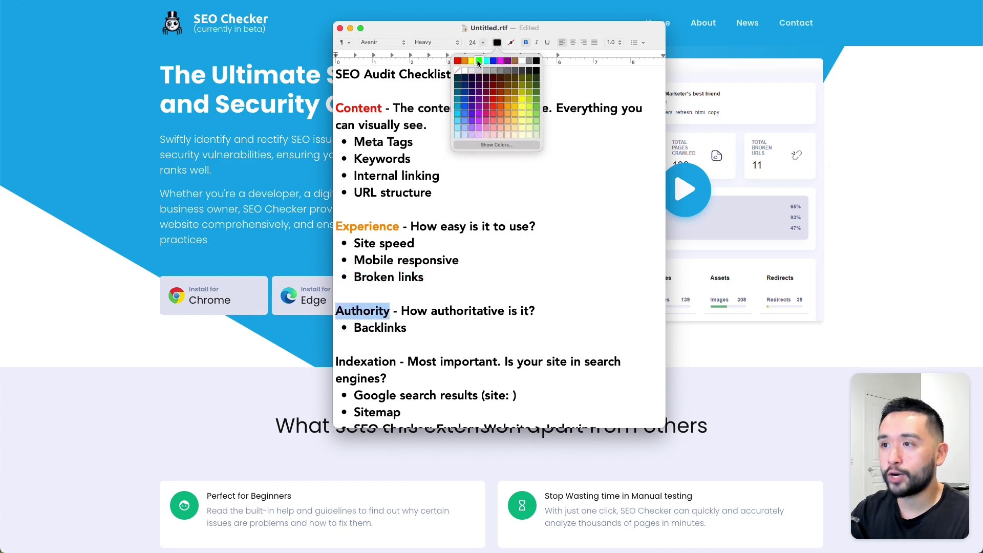
{"action": "left_click", "coordinate": [478, 61]}
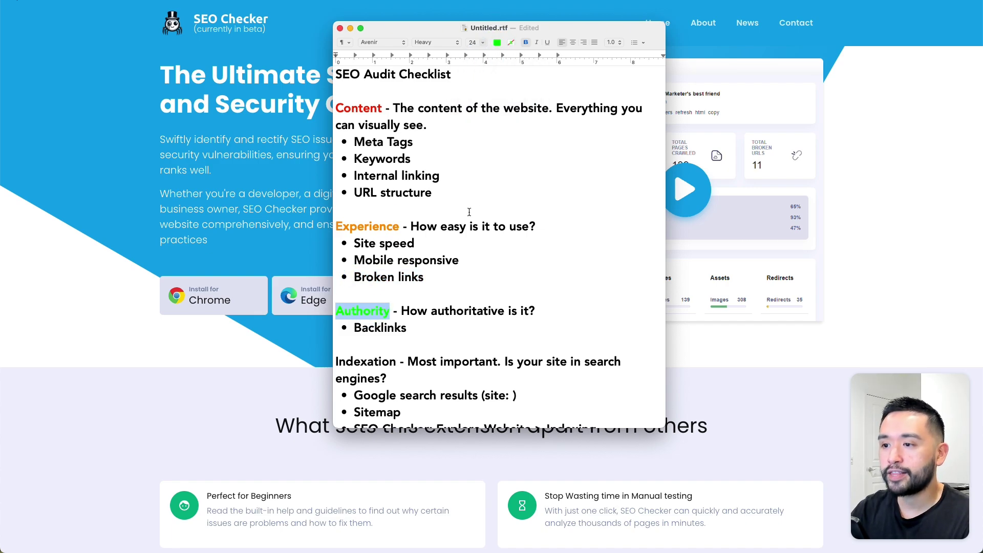
{"action": "scroll", "coordinate": [472, 284], "scroll_direction": "down", "scroll_amount": 2}
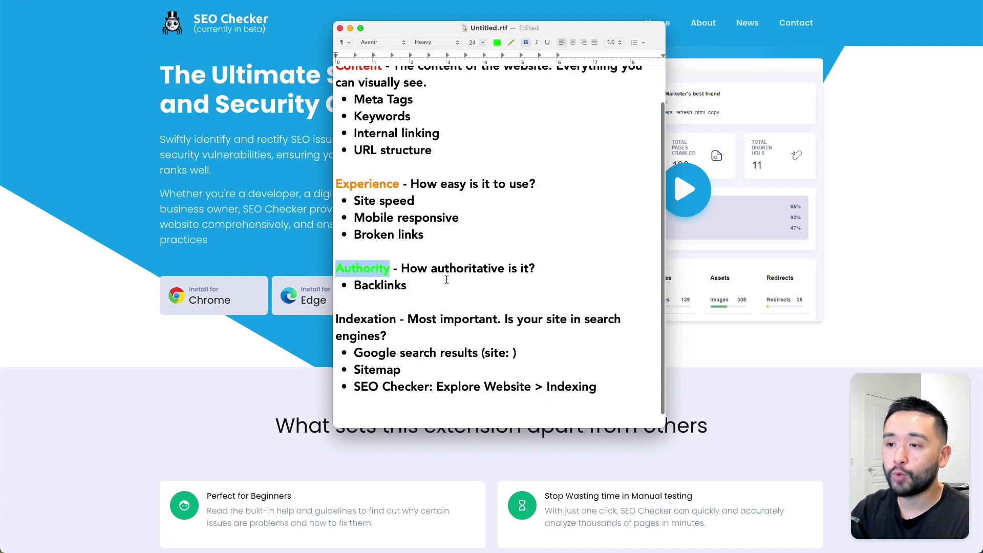
{"action": "left_click", "coordinate": [396, 285]}
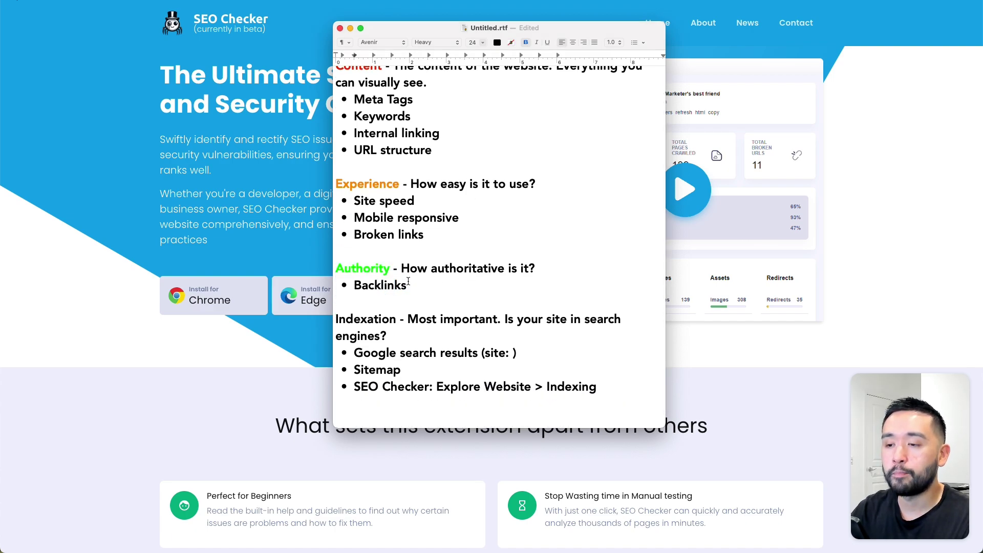
- Colour the section heading word "Indexation" blue
{"action": "scroll", "coordinate": [408, 281], "scroll_direction": "down", "scroll_amount": 1}
{"action": "double_click", "coordinate": [390, 306]}
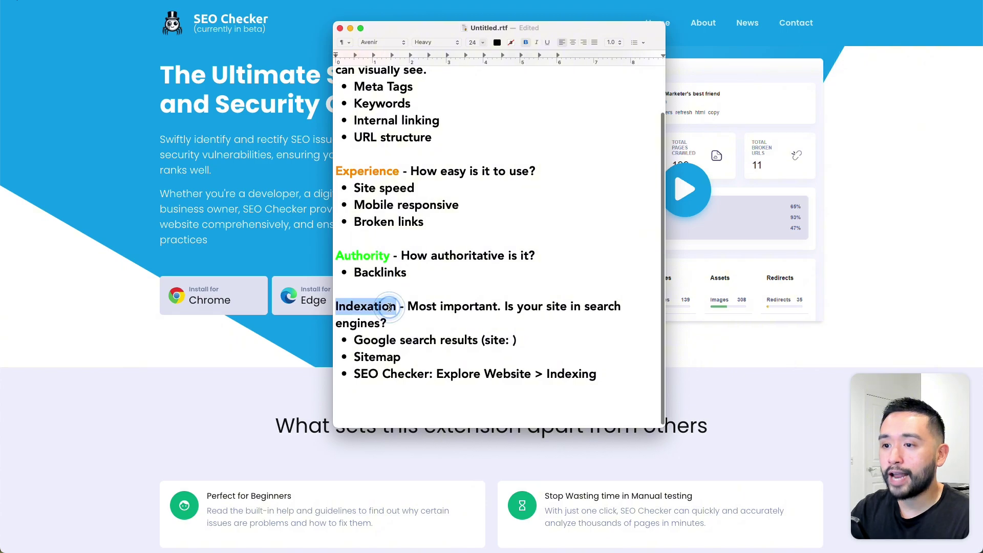
{"action": "left_click", "coordinate": [497, 42]}
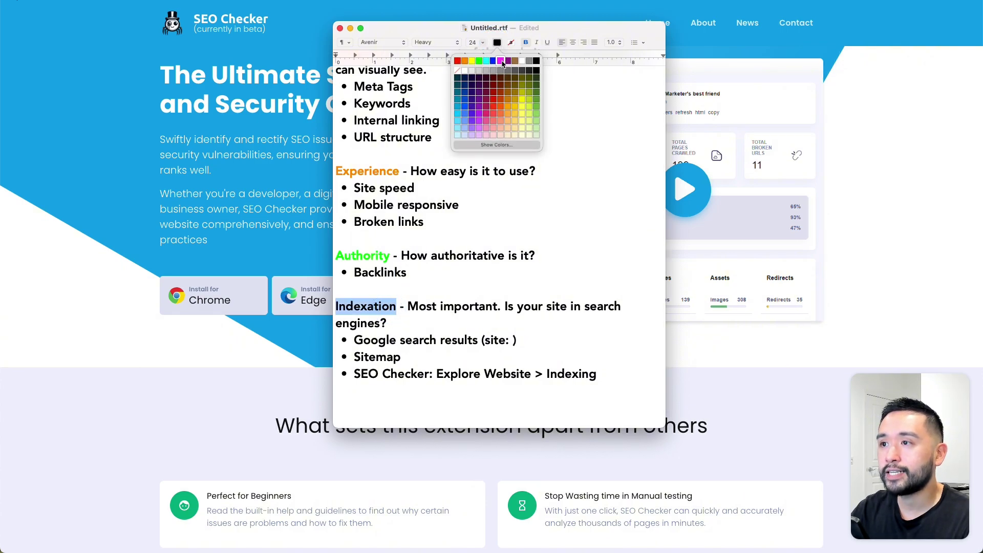
{"action": "left_click", "coordinate": [492, 61]}
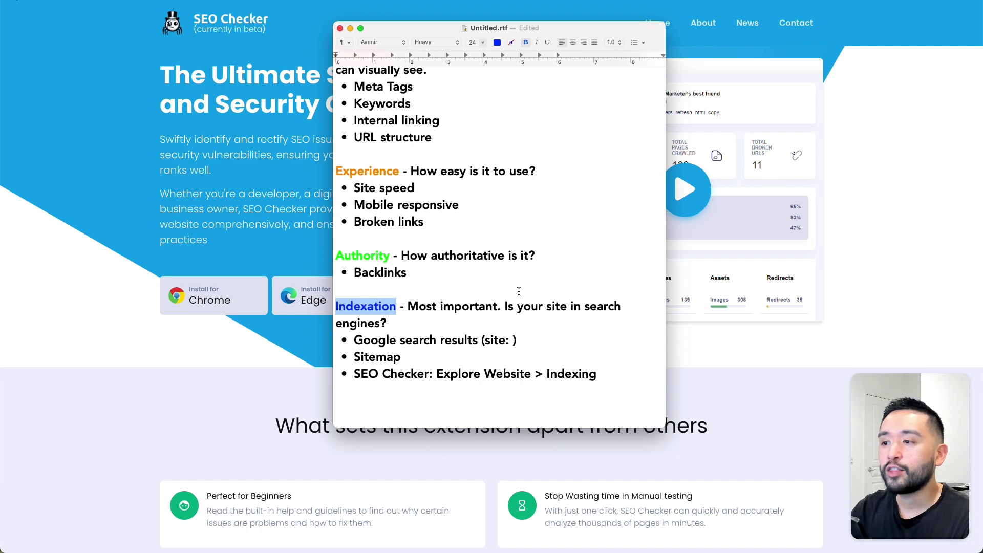
{"action": "left_click", "coordinate": [567, 306]}
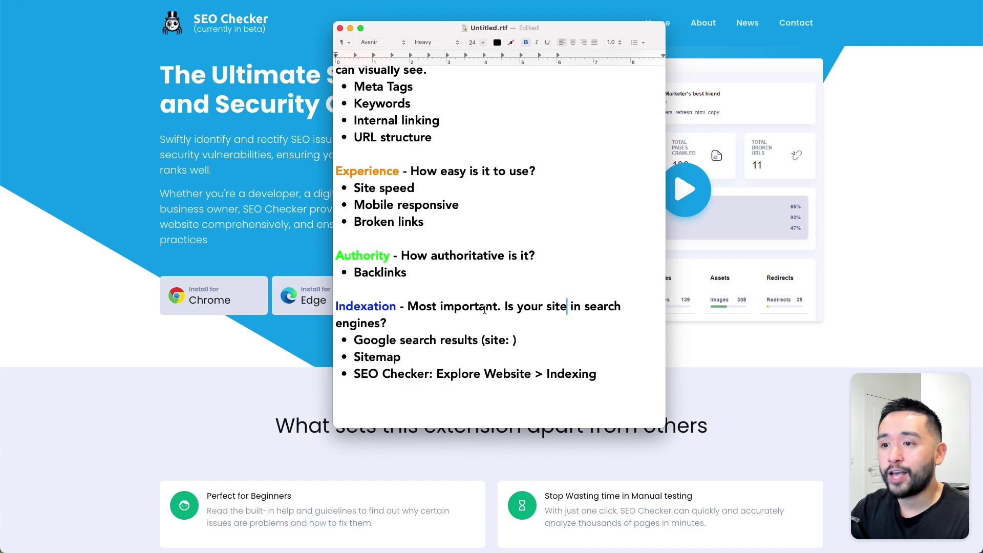
- Look through all four sections of the audit checklist, then switch to the browser
{"action": "scroll", "coordinate": [565, 306], "scroll_direction": "up", "scroll_amount": 3}
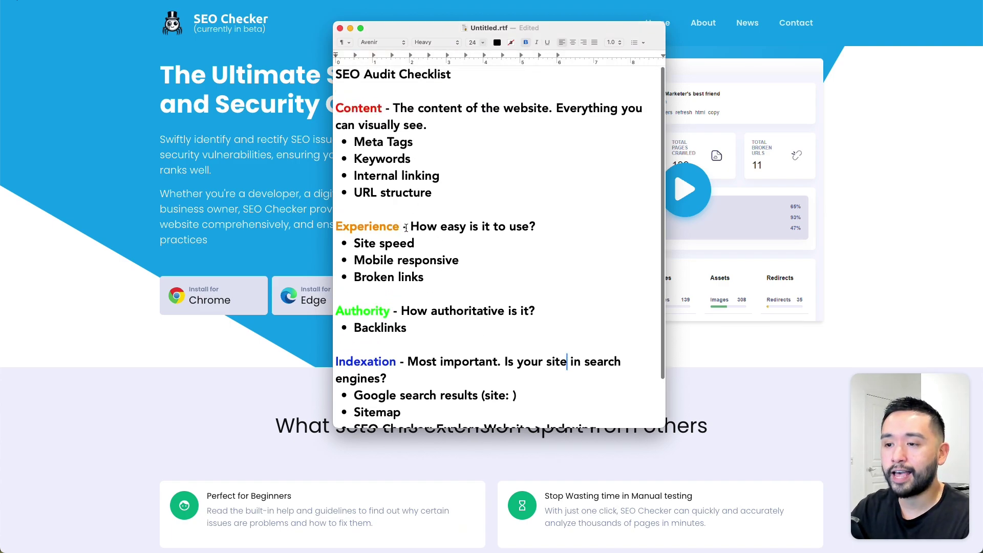
{"action": "scroll", "coordinate": [412, 227], "scroll_direction": "down", "scroll_amount": 2}
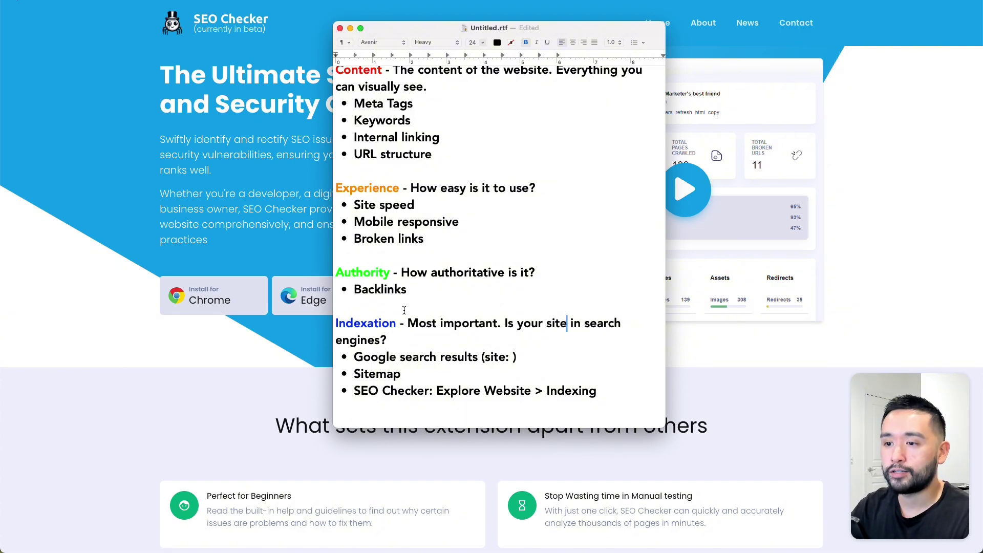
{"action": "scroll", "coordinate": [375, 325], "scroll_direction": "down", "scroll_amount": 1}
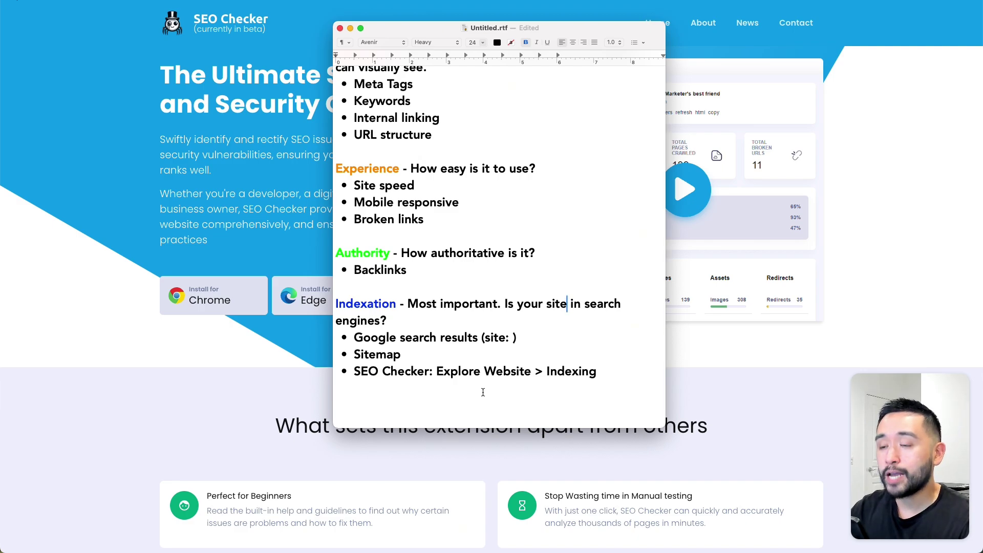
{"action": "scroll", "coordinate": [495, 396], "scroll_direction": "up", "scroll_amount": 2}
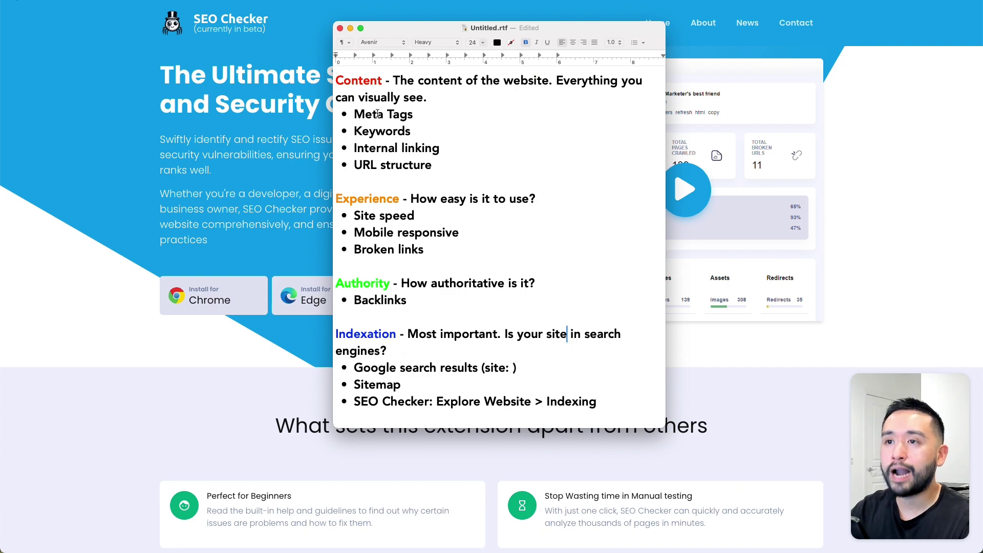
{"action": "left_click", "coordinate": [273, 110]}
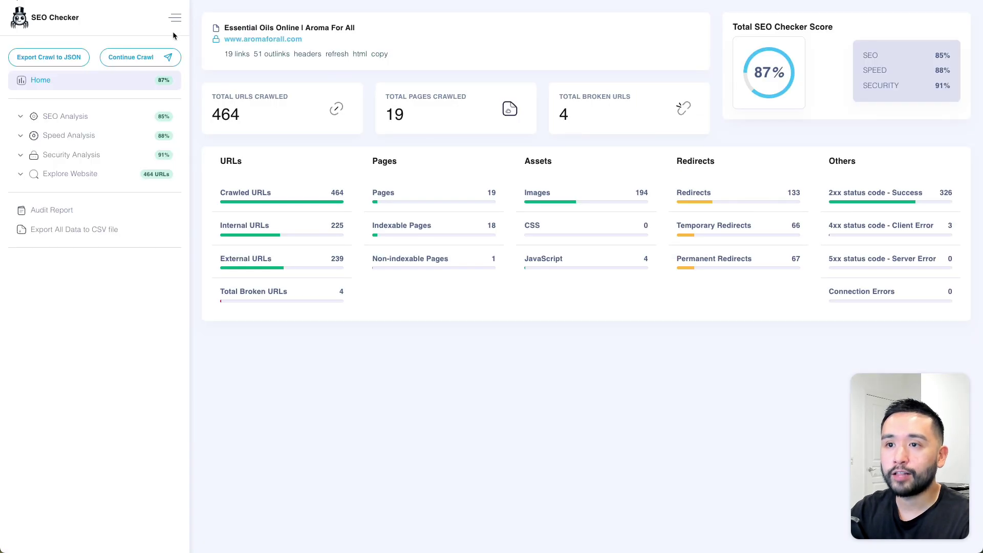
- Switch back to the checklist document and add the sub-items Title, Description, ALT image tags and <h> tags under Meta Tags
{"action": "key", "text": "super+Tab"}
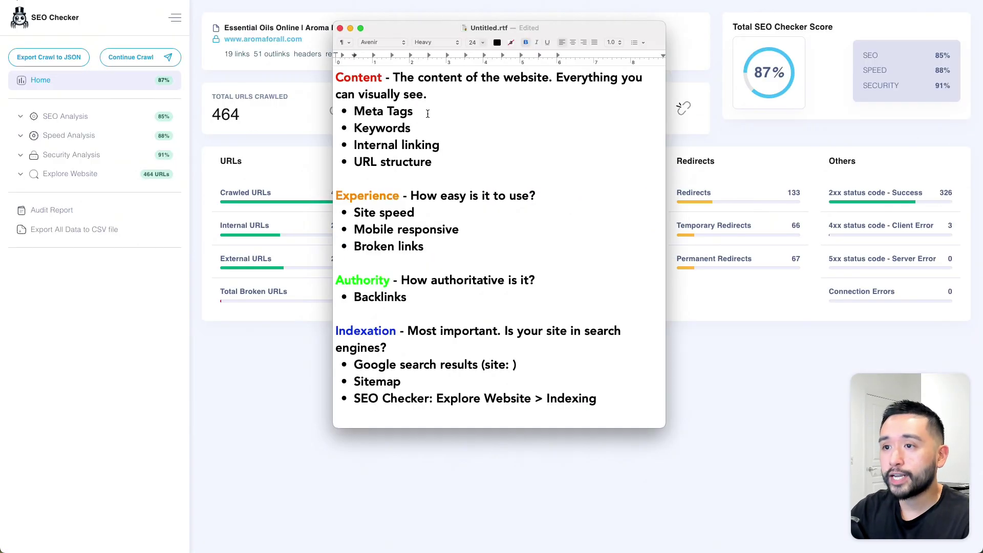
{"action": "left_click", "coordinate": [427, 114]}
{"action": "key", "text": "Return"}
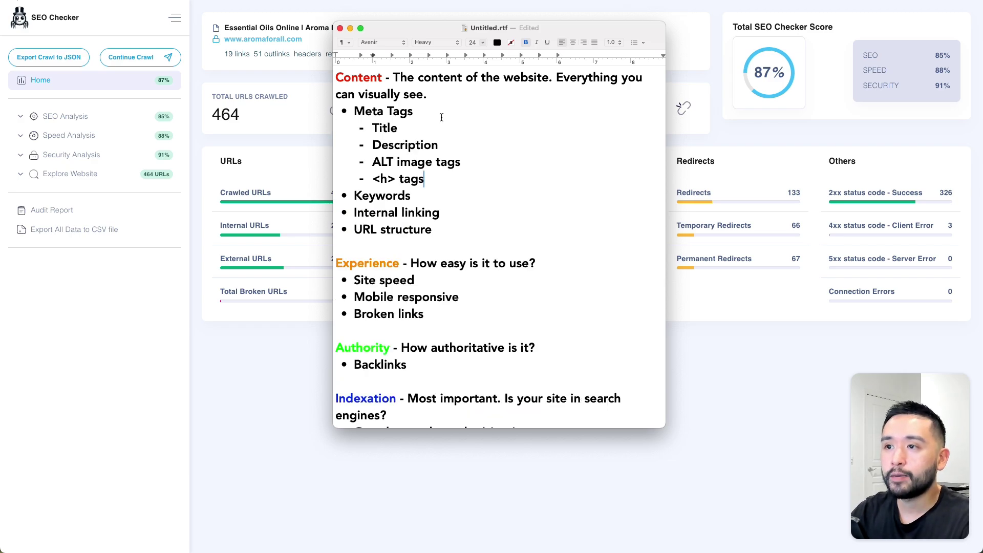
{"action": "left_click_drag", "start_coordinate": [380, 128], "coordinate": [390, 179]}
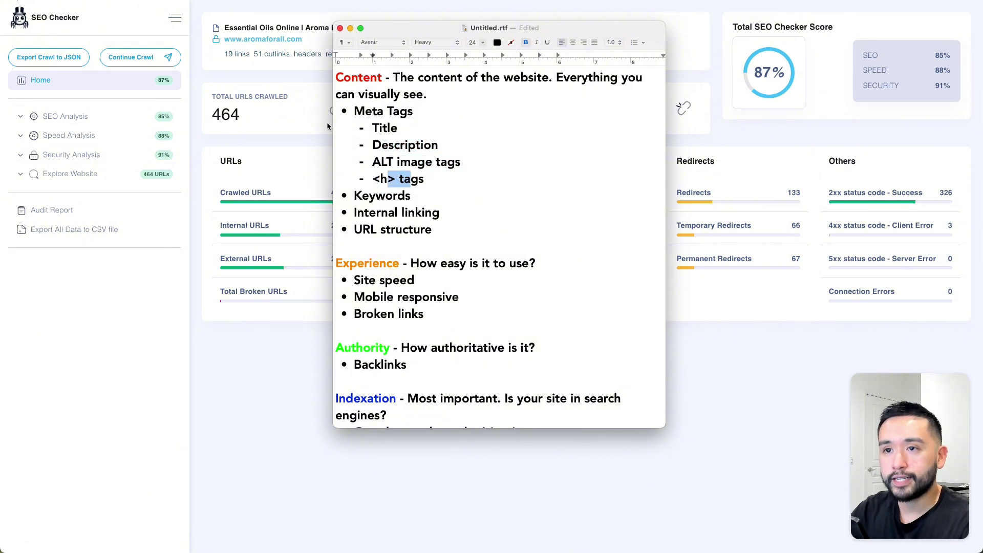
- Return to the SEO Checker results in the browser and expand the SEO Analysis checks to examine them
{"action": "left_click", "coordinate": [212, 132]}
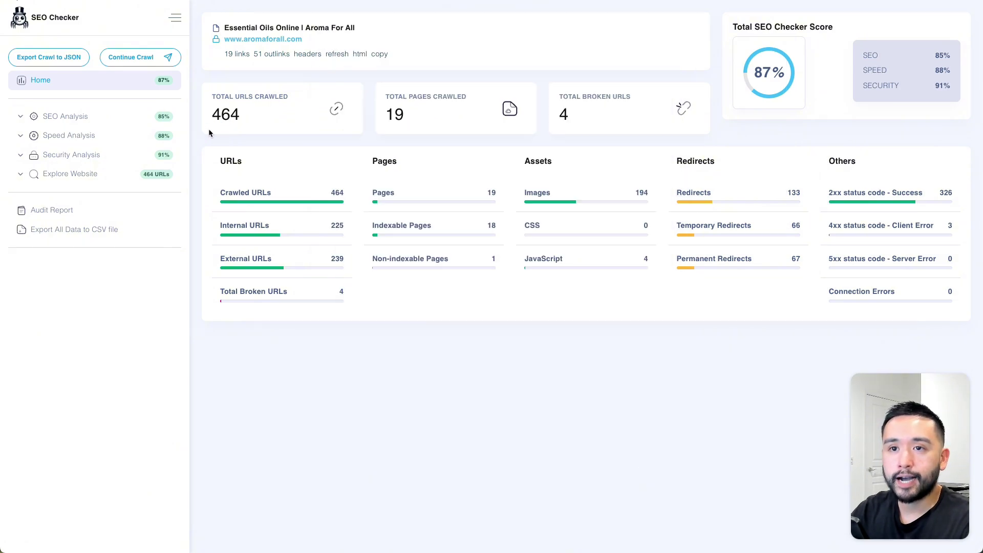
{"action": "left_click", "coordinate": [20, 120]}
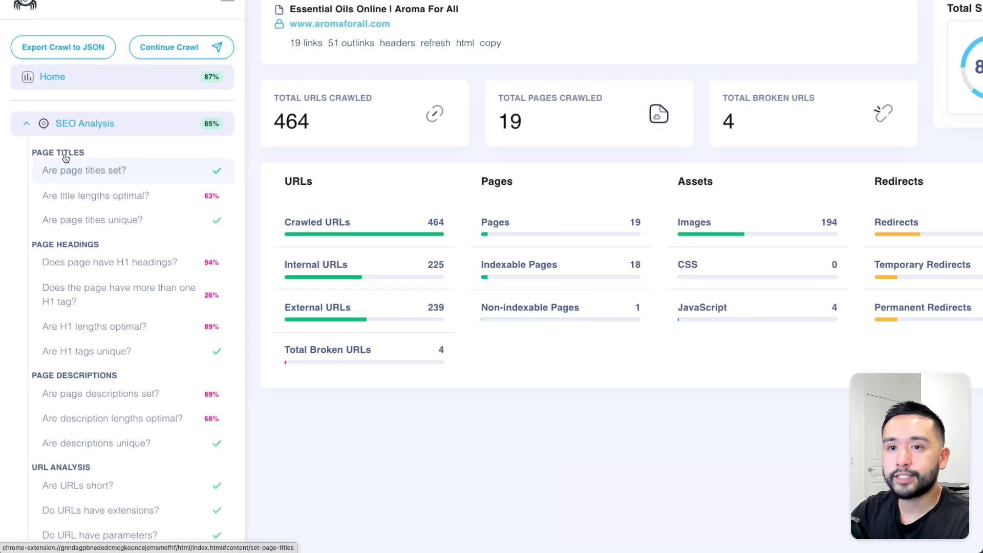
{"action": "scroll", "coordinate": [81, 181], "scroll_direction": "down", "scroll_amount": 1}
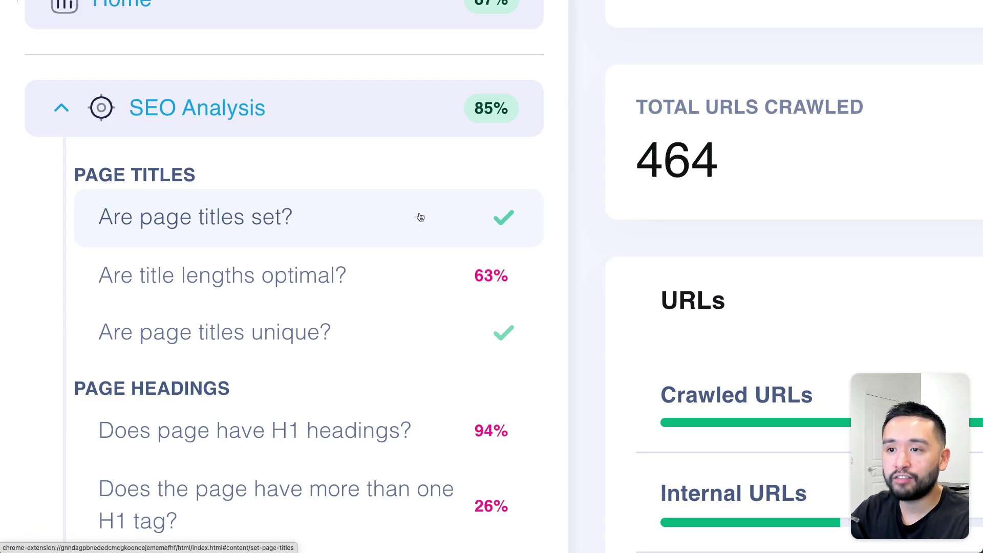
{"action": "scroll", "coordinate": [419, 217], "scroll_direction": "down", "scroll_amount": 3}
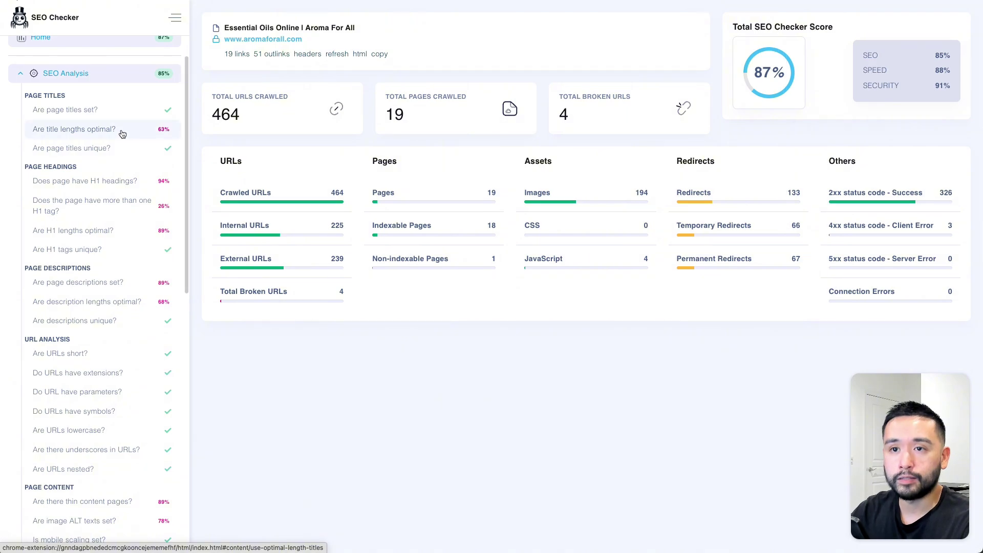
- Open the "Are title lengths optimal?" check and examine the recommended length and the listed pages' title lengths
{"action": "left_click", "coordinate": [106, 133]}
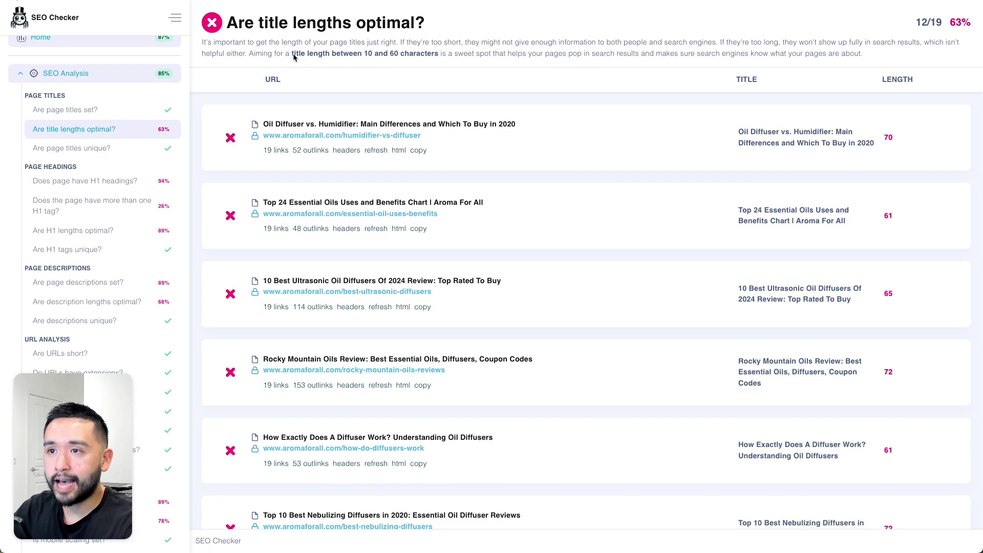
{"action": "left_click_drag", "start_coordinate": [319, 54], "coordinate": [431, 56]}
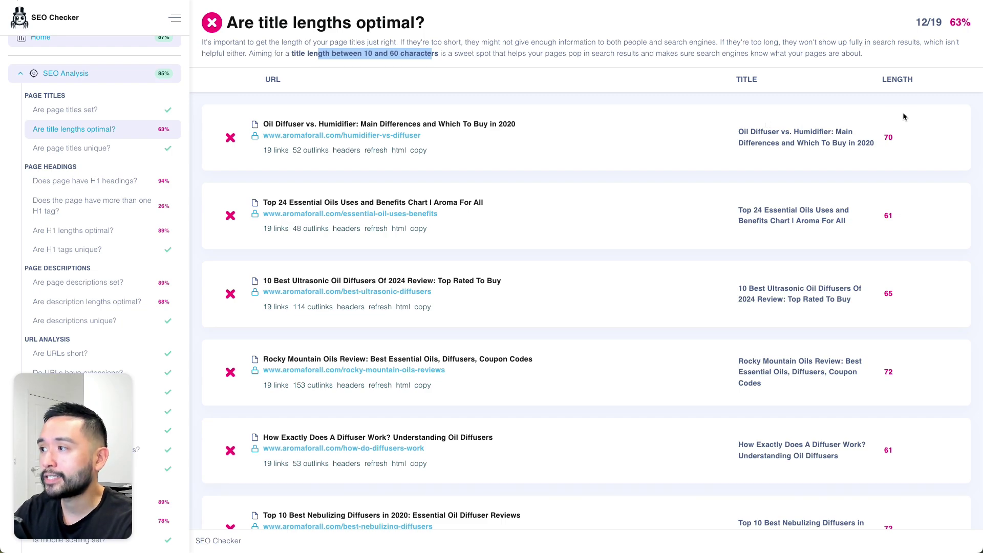
{"action": "scroll", "coordinate": [878, 207], "scroll_direction": "down", "scroll_amount": 3}
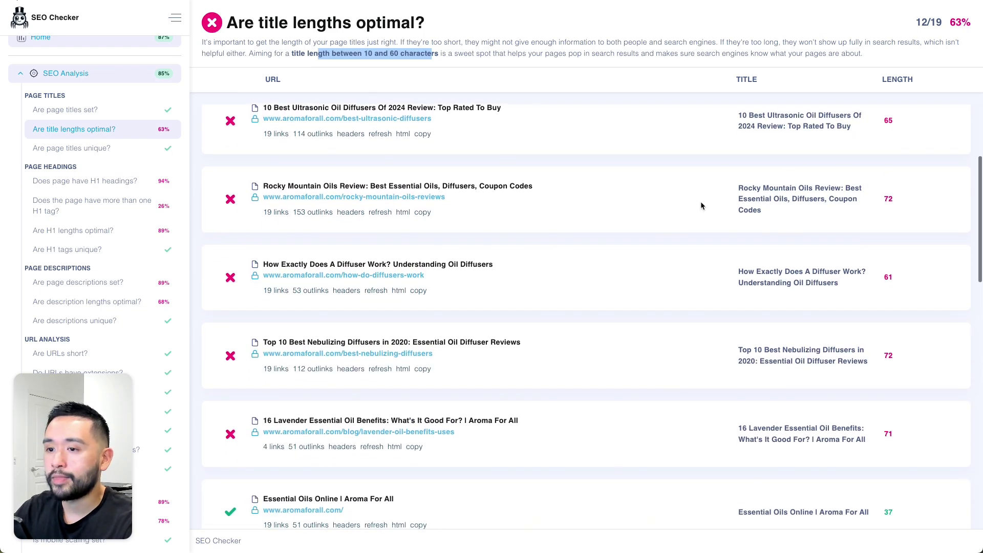
- Open the "Does page have H1 headings?" check and examine the H1 heading listed for each page
{"action": "scroll", "coordinate": [897, 436], "scroll_direction": "up", "scroll_amount": 3}
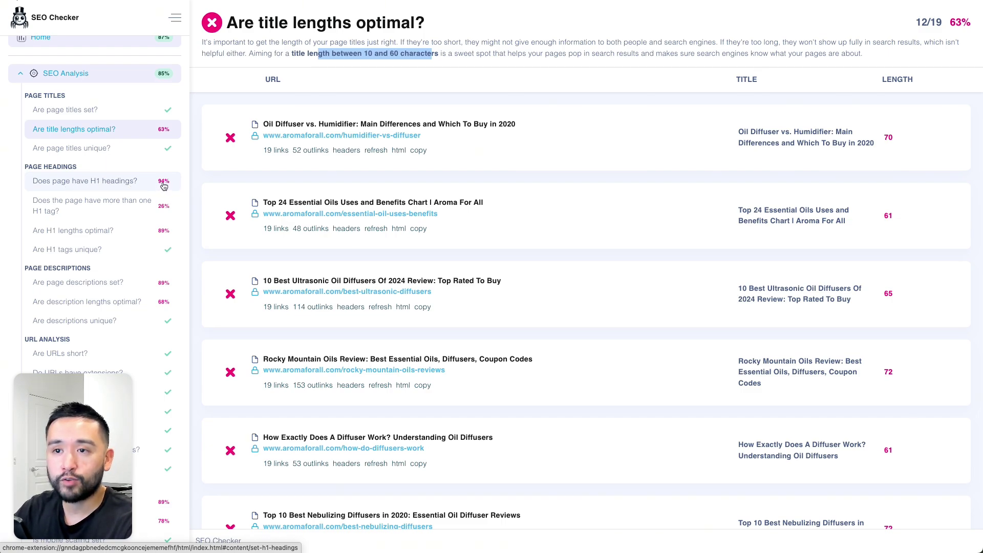
{"action": "left_click", "coordinate": [128, 186]}
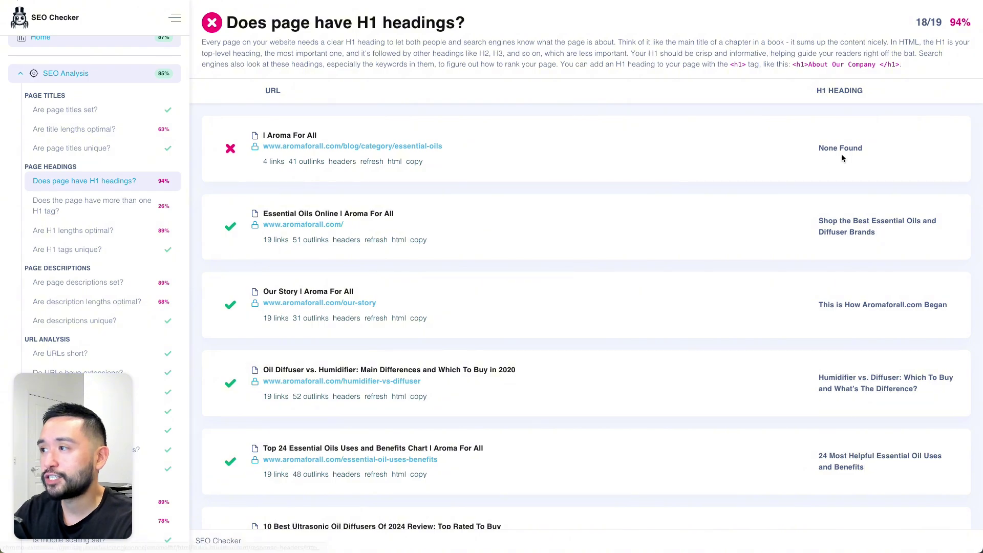
{"action": "left_click_drag", "start_coordinate": [816, 92], "coordinate": [857, 92]}
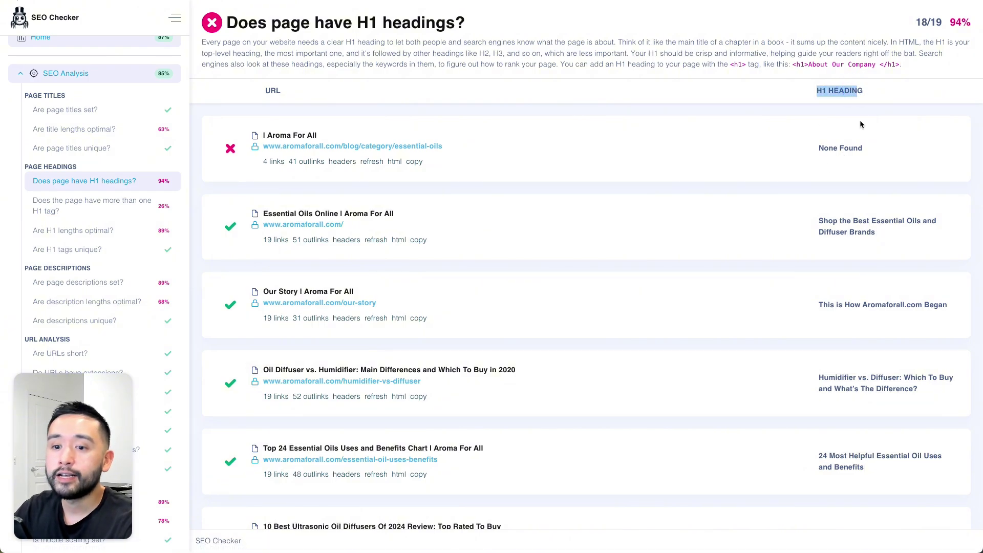
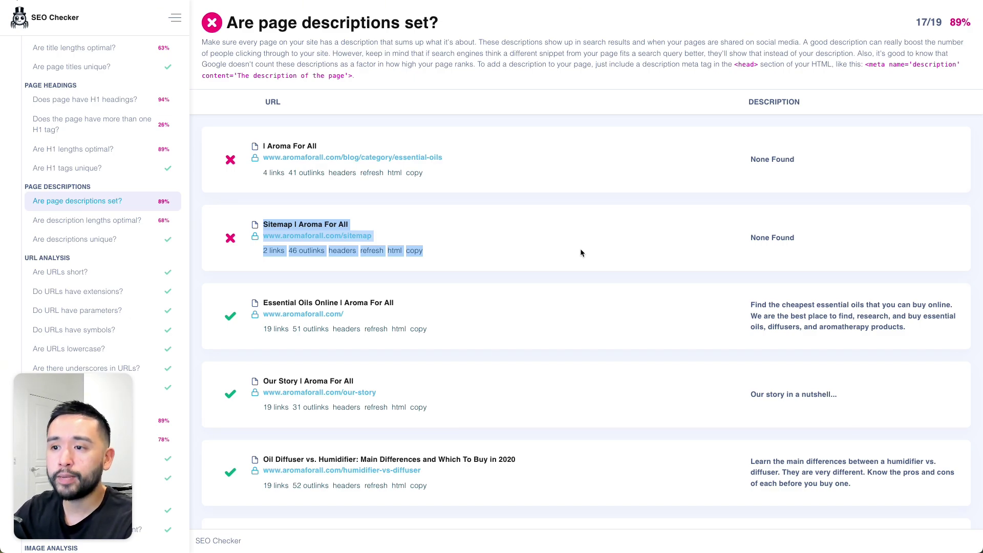
- Look through the listed pages and their descriptions in the "Are page descriptions set?" check
{"action": "scroll", "coordinate": [579, 248], "scroll_direction": "down", "scroll_amount": 5}
{"action": "scroll", "coordinate": [379, 413], "scroll_direction": "up", "scroll_amount": 5}
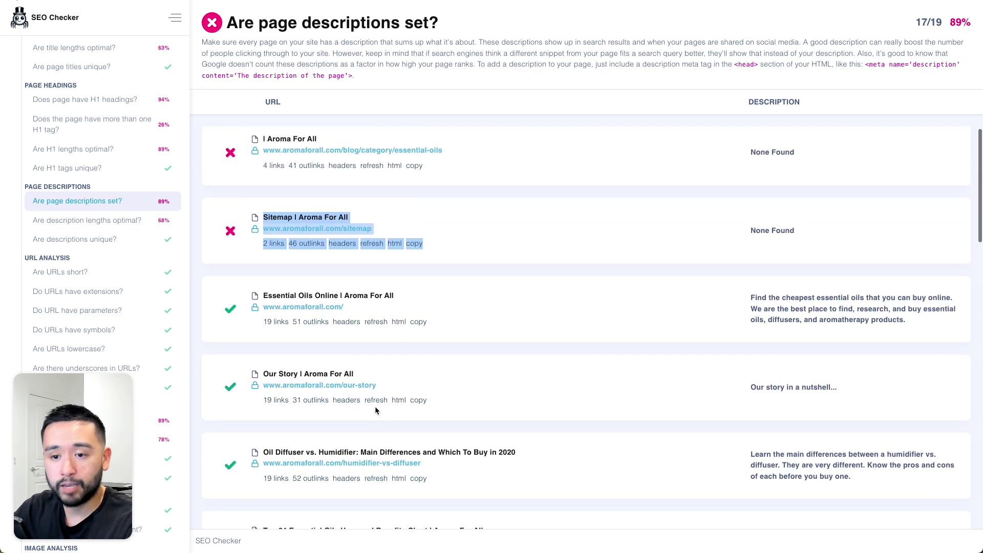
{"action": "scroll", "coordinate": [376, 409], "scroll_direction": "up", "scroll_amount": 1}
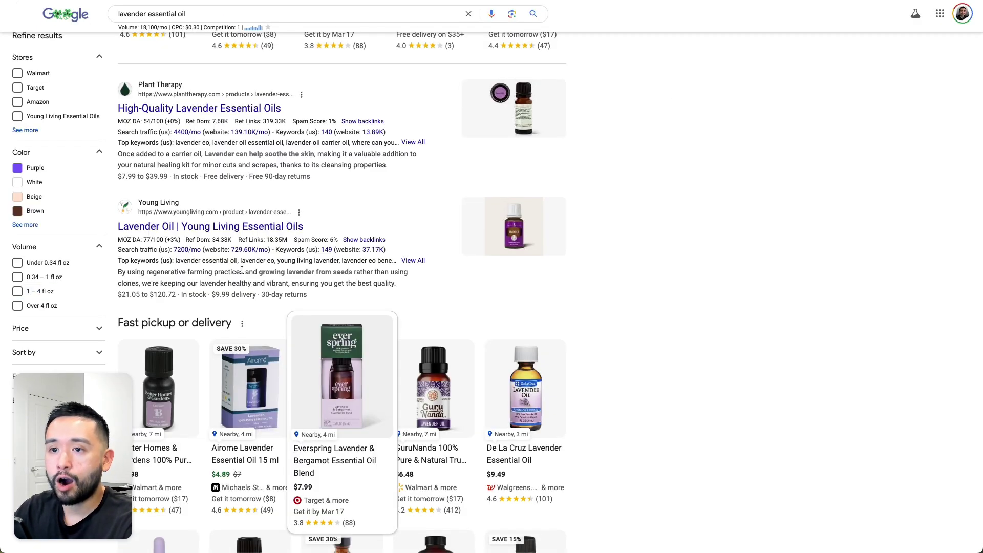
- Examine the description snippets of the Young Living and Plant Therapy results in the Google search for "lavender essential oil"
{"action": "scroll", "coordinate": [156, 254], "scroll_direction": "down", "scroll_amount": 1}
{"action": "left_click_drag", "start_coordinate": [119, 251], "coordinate": [307, 275]}
{"action": "scroll", "coordinate": [155, 153], "scroll_direction": "up", "scroll_amount": 1}
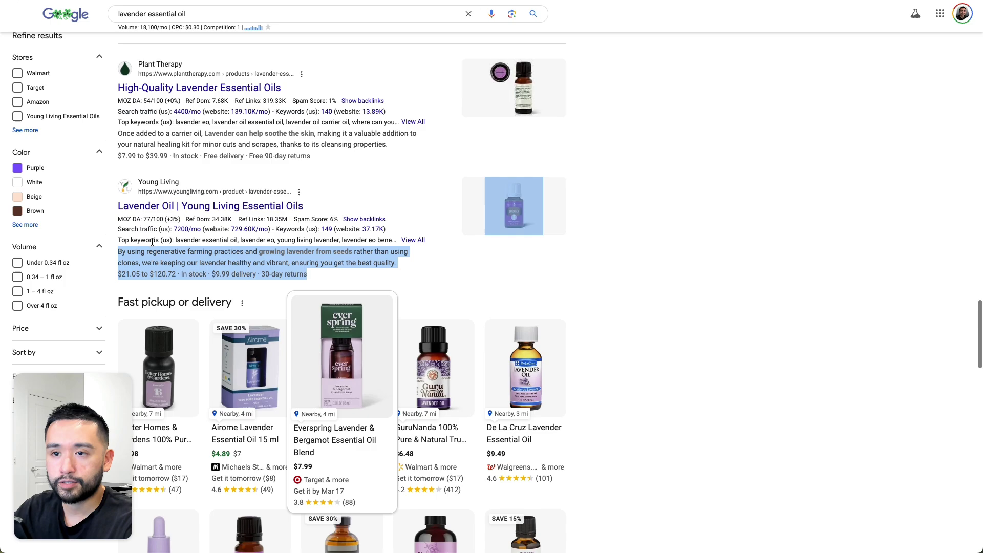
{"action": "left_click", "coordinate": [156, 252]}
{"action": "left_click_drag", "start_coordinate": [118, 253], "coordinate": [348, 263]}
{"action": "scroll", "coordinate": [127, 171], "scroll_direction": "up", "scroll_amount": 1}
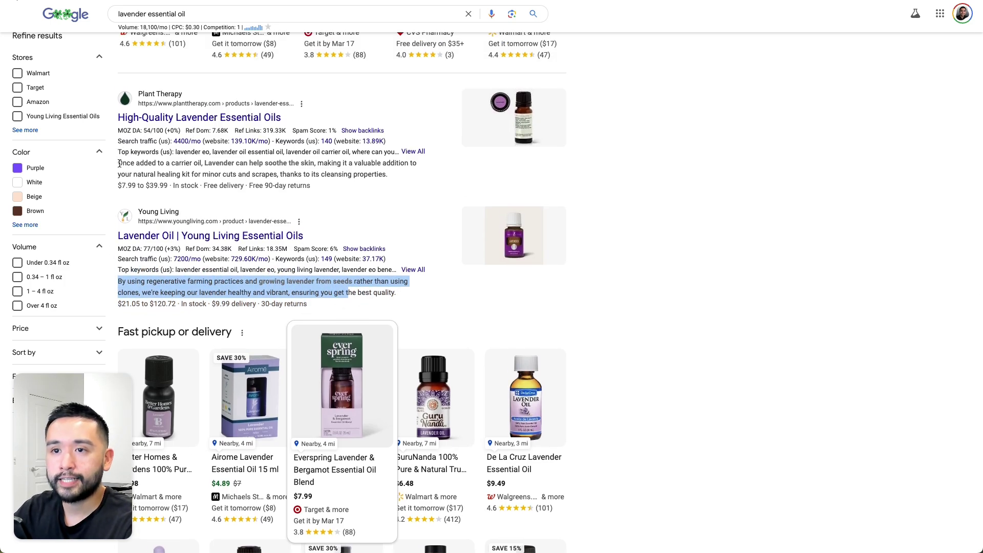
{"action": "left_click_drag", "start_coordinate": [118, 162], "coordinate": [326, 175]}
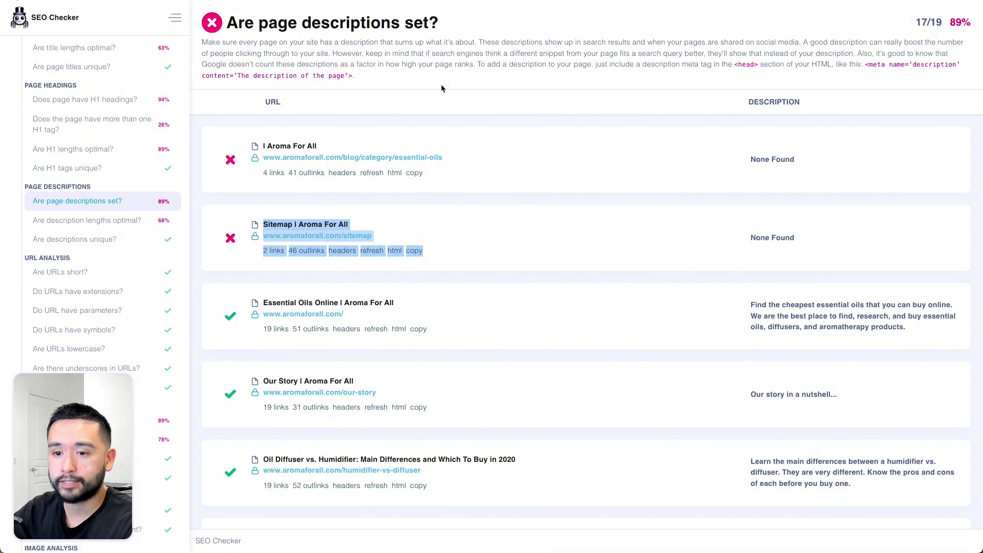
- Open the "Are description lengths optimal?" check and examine the recommended character range and the flagged pages' descriptions
{"action": "left_click", "coordinate": [139, 200]}
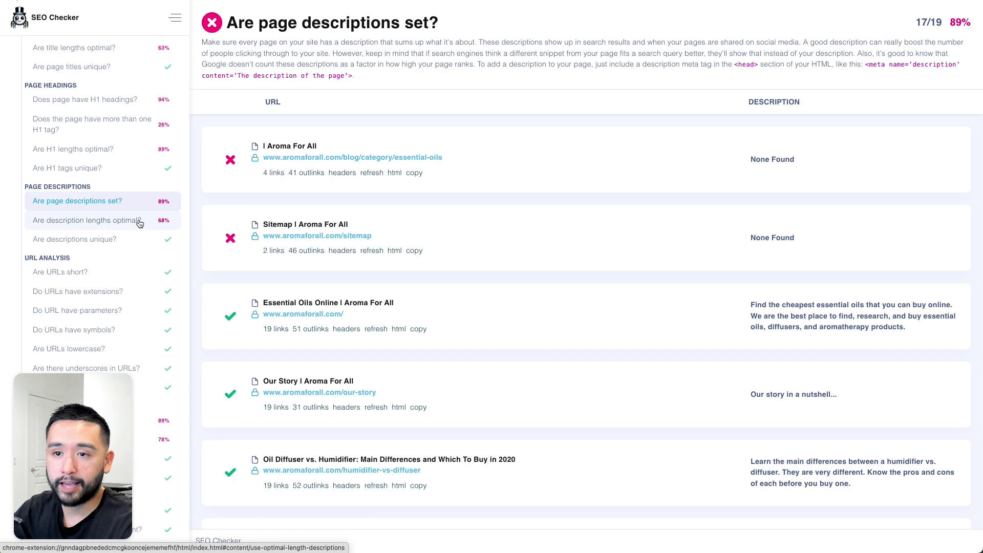
{"action": "left_click", "coordinate": [110, 222]}
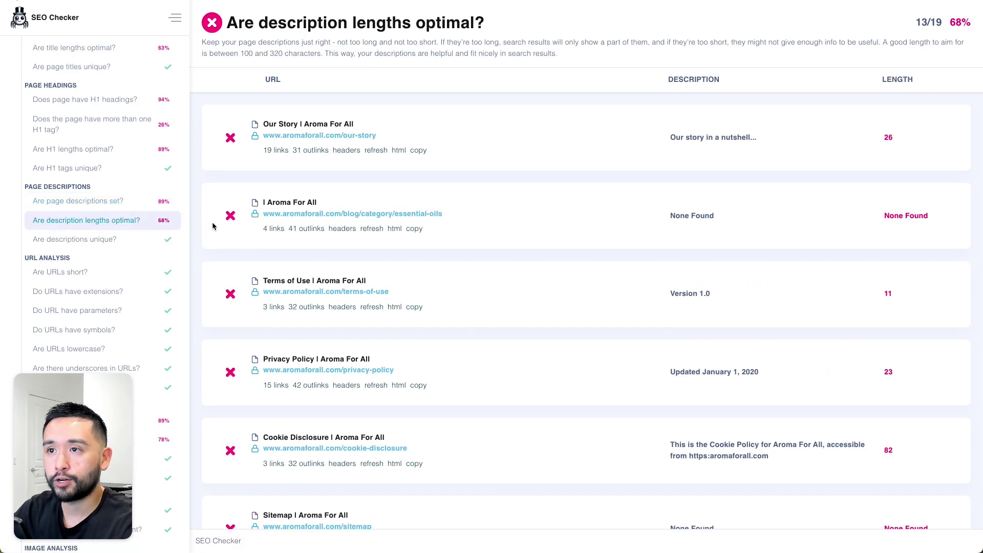
{"action": "scroll", "coordinate": [570, 166], "scroll_direction": "down", "scroll_amount": 2}
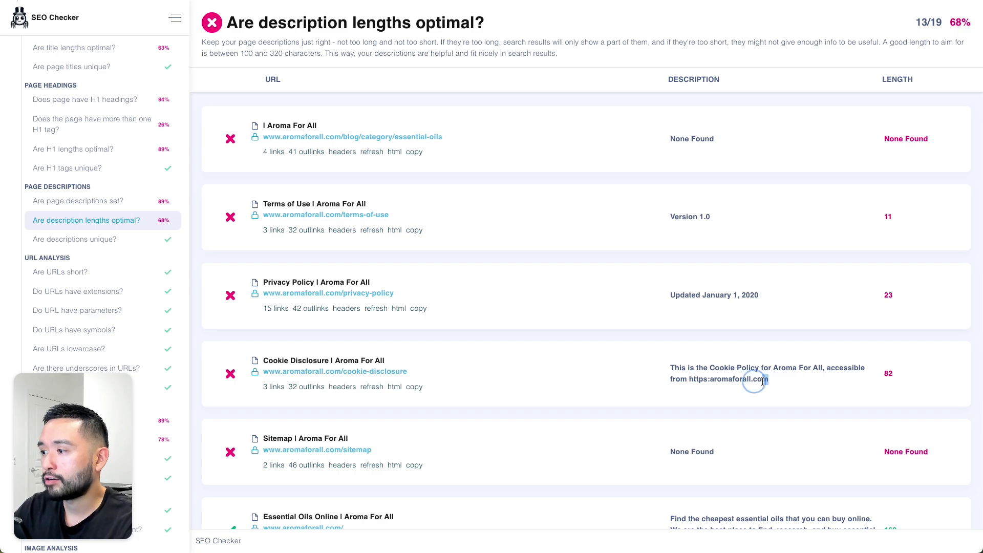
{"action": "left_click_drag", "start_coordinate": [770, 373], "coordinate": [687, 362]}
{"action": "scroll", "coordinate": [809, 328], "scroll_direction": "up", "scroll_amount": 2}
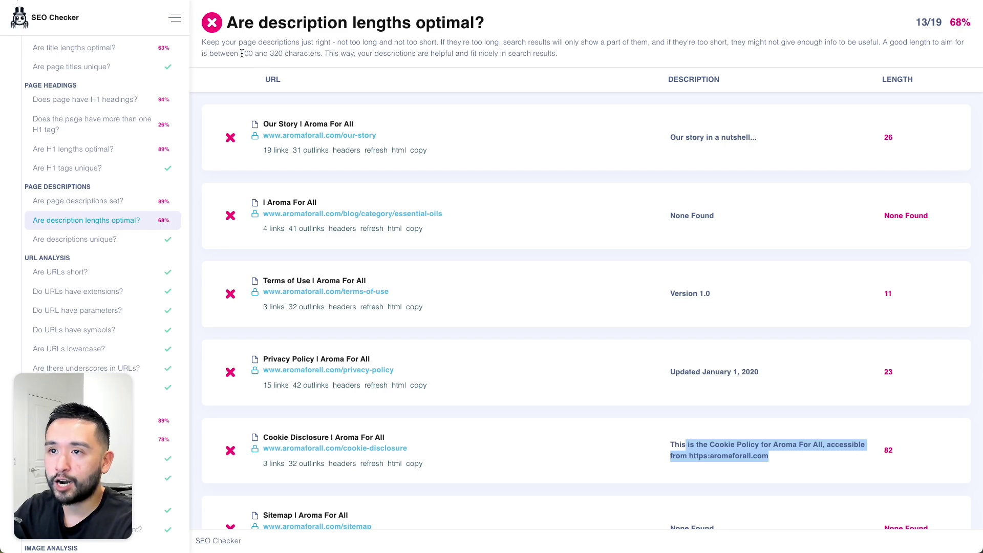
{"action": "left_click_drag", "start_coordinate": [240, 53], "coordinate": [325, 55]}
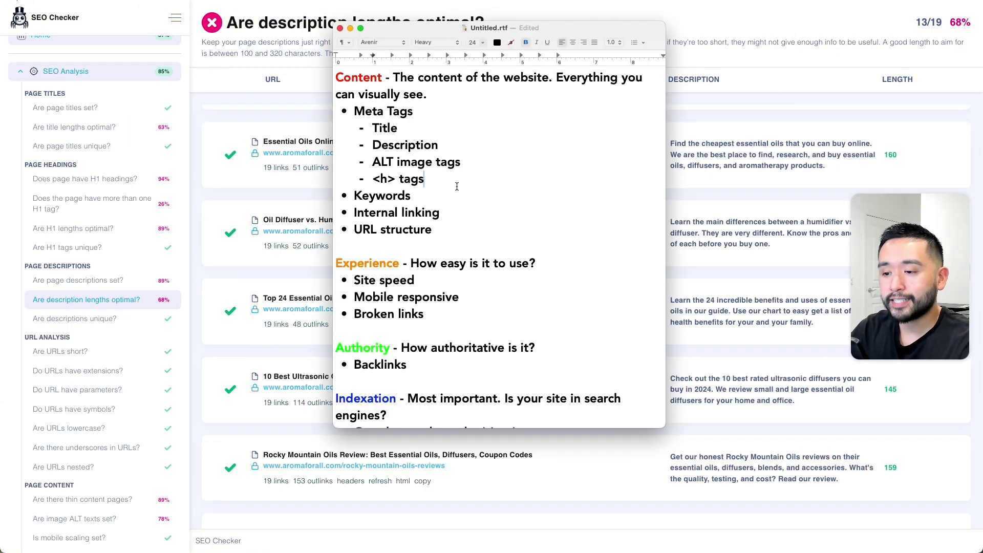
- Review the Meta Tags items in the checklist document, then open the "Are image ALT texts set?" check in SEO Checker
{"action": "left_click_drag", "start_coordinate": [343, 78], "coordinate": [463, 162]}
{"action": "left_click", "coordinate": [432, 162]}
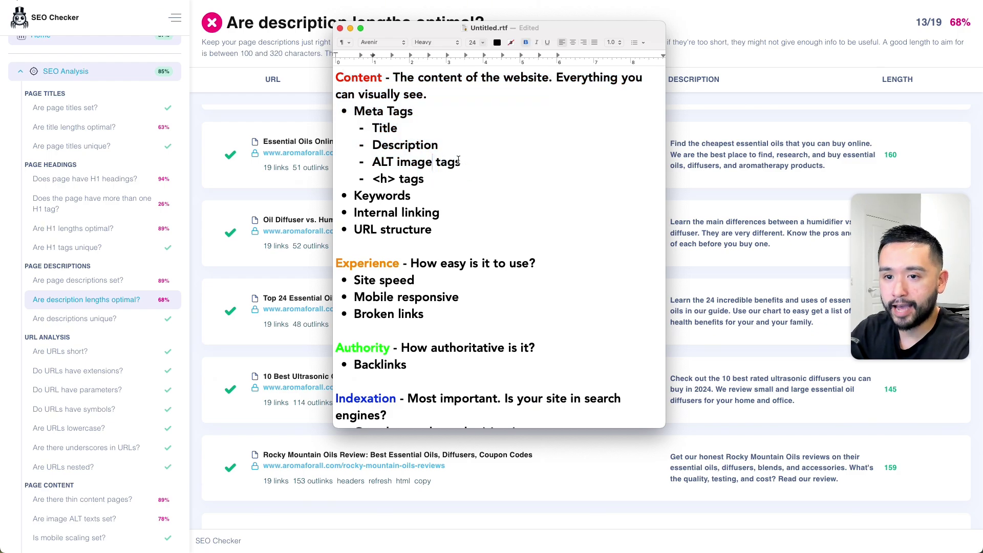
{"action": "left_click", "coordinate": [200, 264]}
{"action": "scroll", "coordinate": [102, 311], "scroll_direction": "down", "scroll_amount": 5}
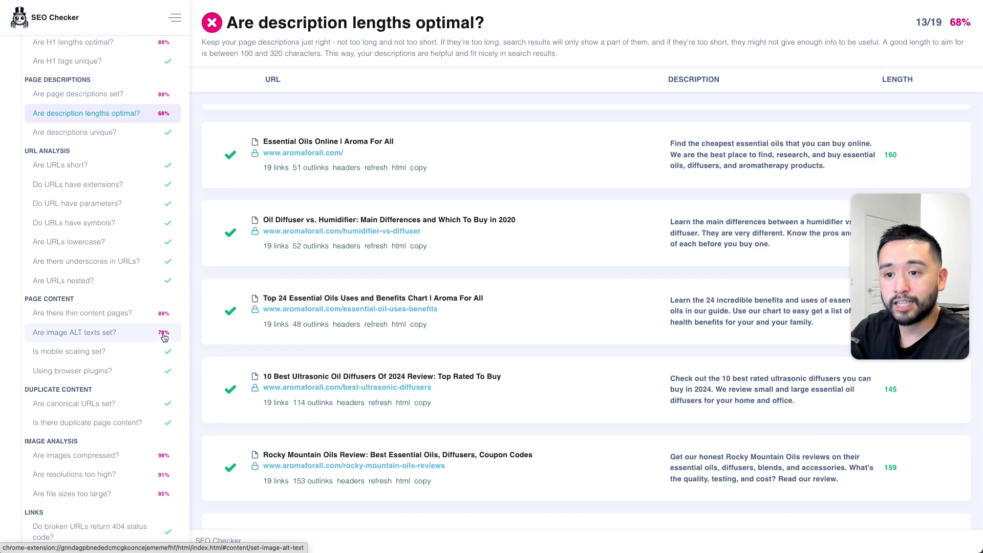
{"action": "left_click", "coordinate": [93, 338]}
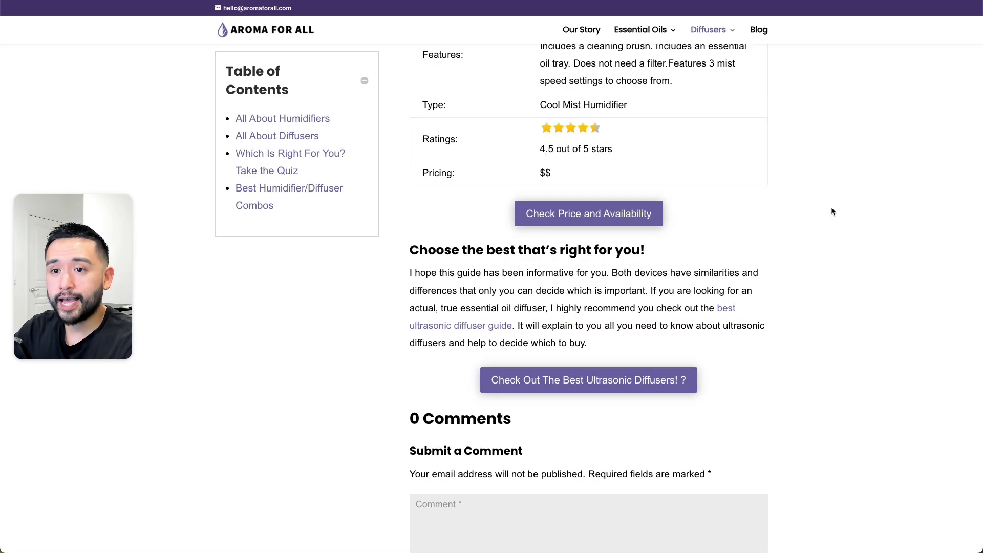
- Examine the LEVOIT humidifier product images on the Aroma For All article page
{"action": "scroll", "coordinate": [831, 211], "scroll_direction": "up", "scroll_amount": 5}
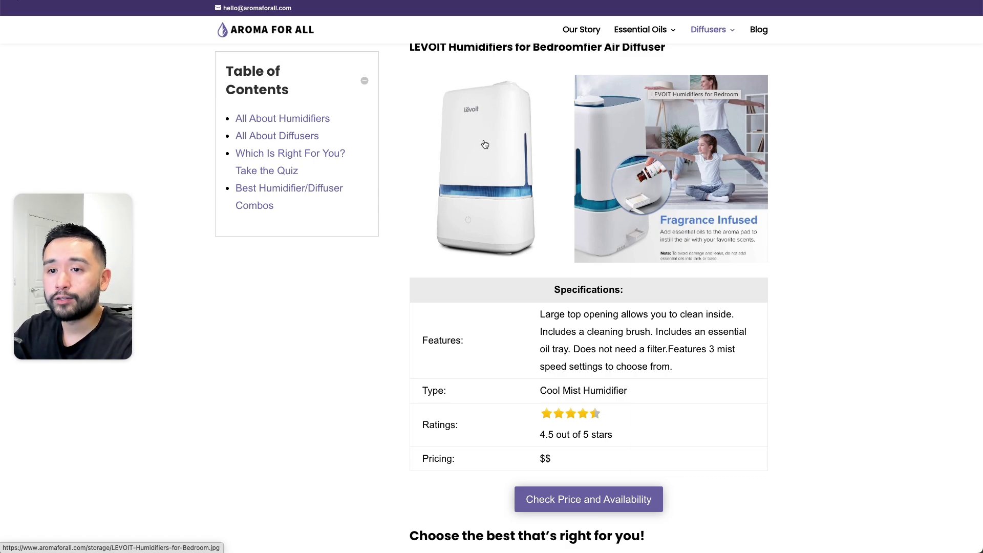
{"action": "scroll", "coordinate": [463, 148], "scroll_direction": "down", "scroll_amount": 3}
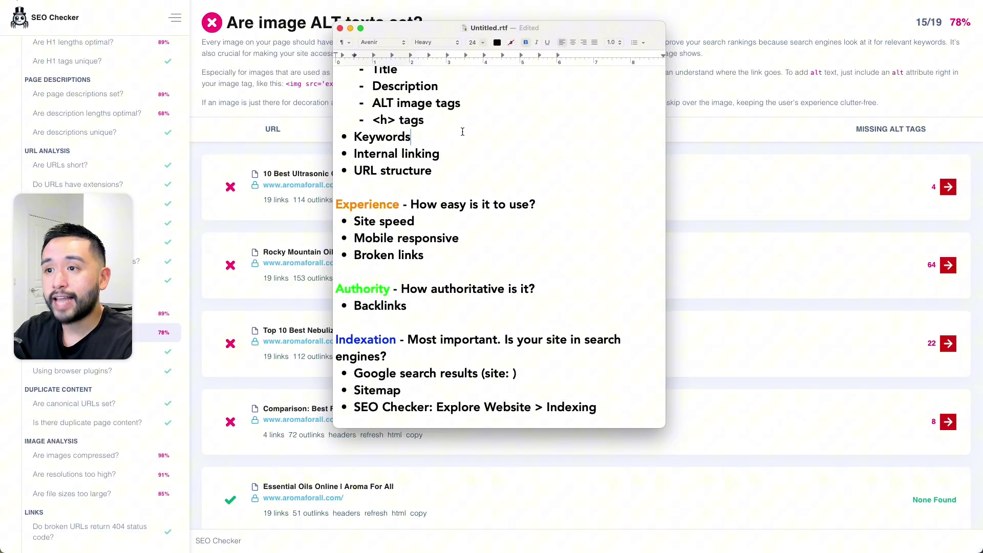
- Under Keywords in the checklist, add "Map one keyword per page" with nested items "Search Console" and "Keywords Everywhere report", and review them
{"action": "key", "text": "Return"}
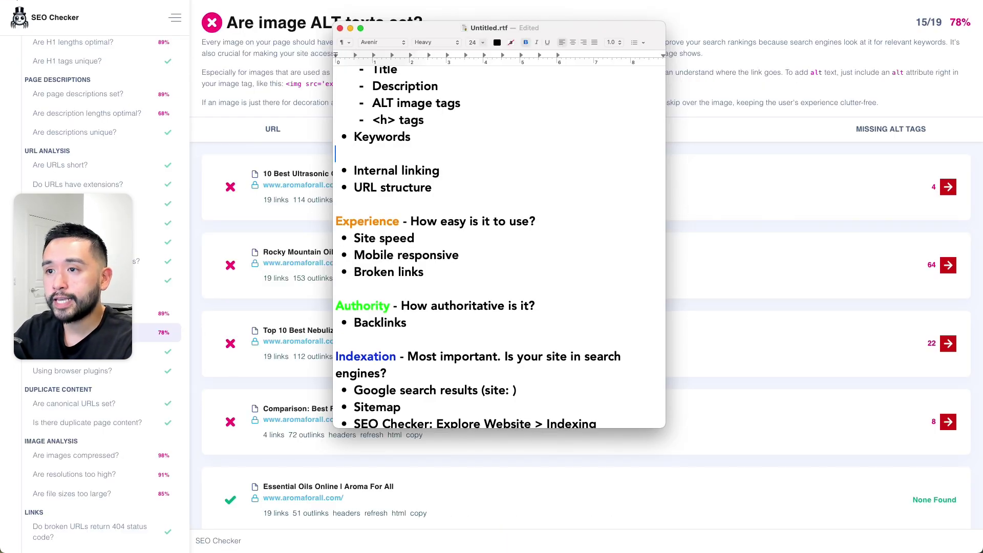
{"action": "scroll", "coordinate": [421, 172], "scroll_direction": "up", "scroll_amount": 3}
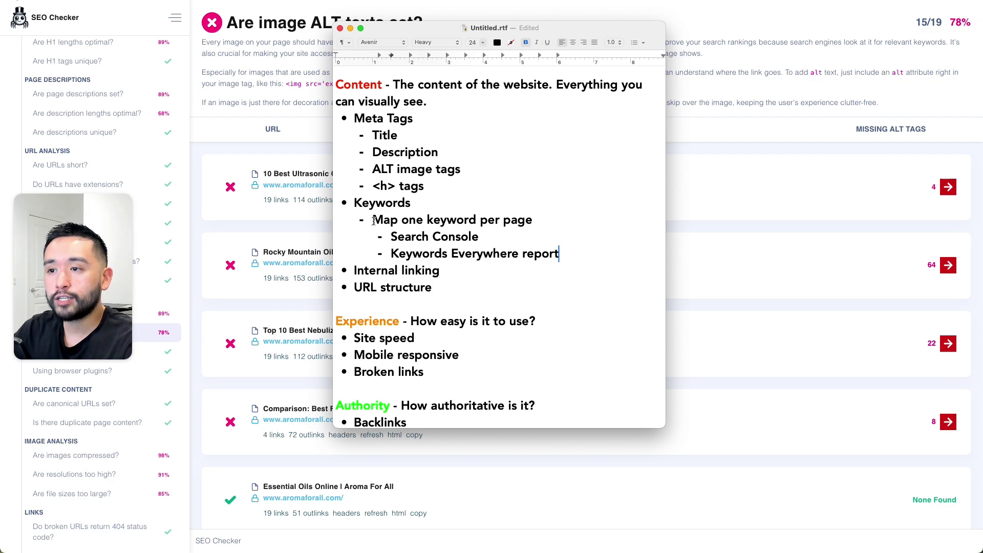
{"action": "left_click_drag", "start_coordinate": [374, 220], "coordinate": [524, 221]}
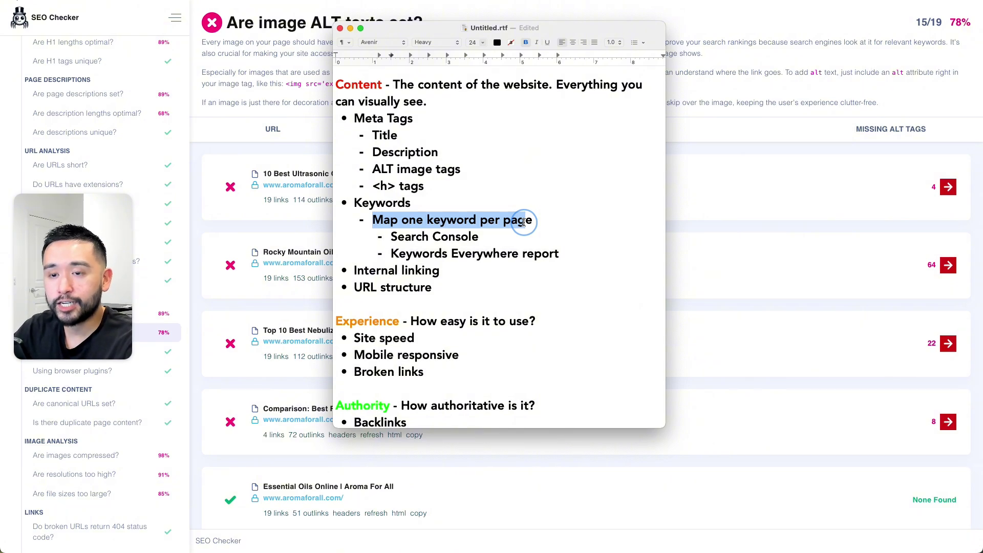
{"action": "left_click_drag", "start_coordinate": [523, 221], "coordinate": [519, 222]}
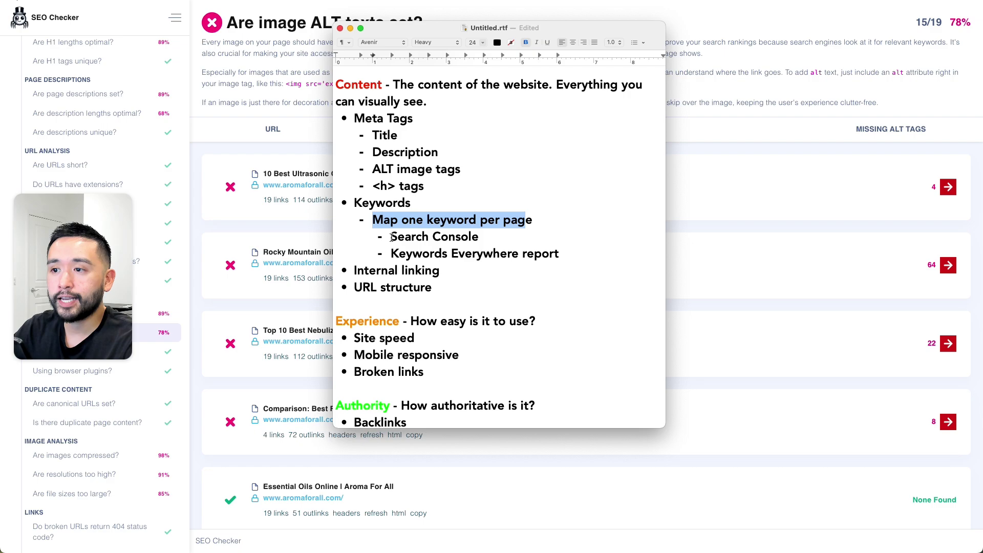
{"action": "left_click_drag", "start_coordinate": [392, 238], "coordinate": [555, 253]}
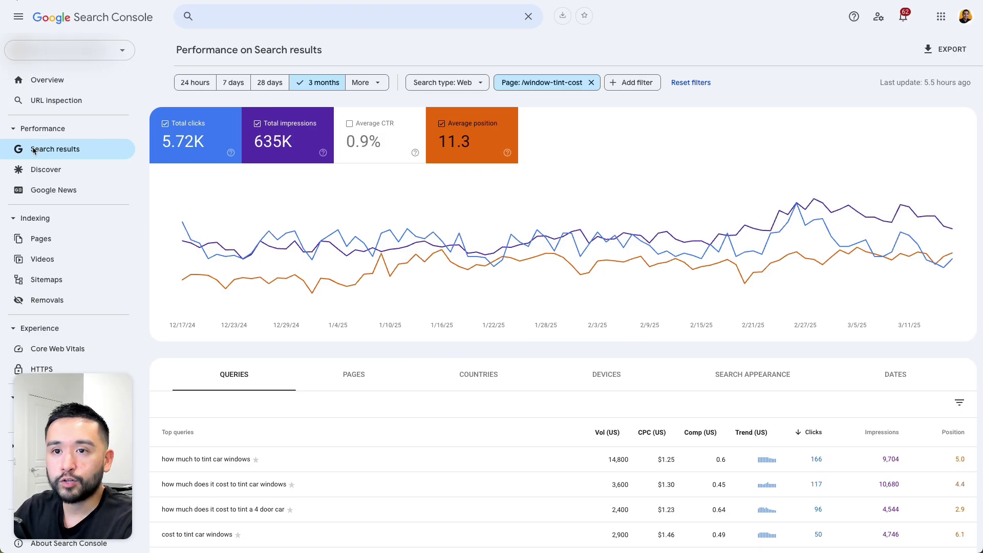
- In Google Search Console, examine the queries for the /window-tint-cost page, including their volume, trend, clicks and position
{"action": "scroll", "coordinate": [389, 293], "scroll_direction": "down", "scroll_amount": 3}
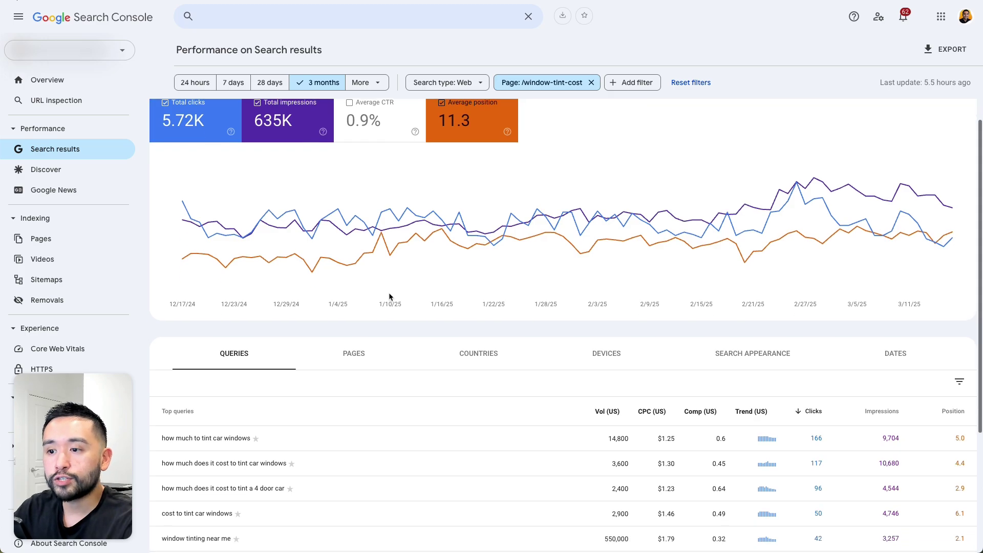
{"action": "scroll", "coordinate": [217, 422], "scroll_direction": "down", "scroll_amount": 3}
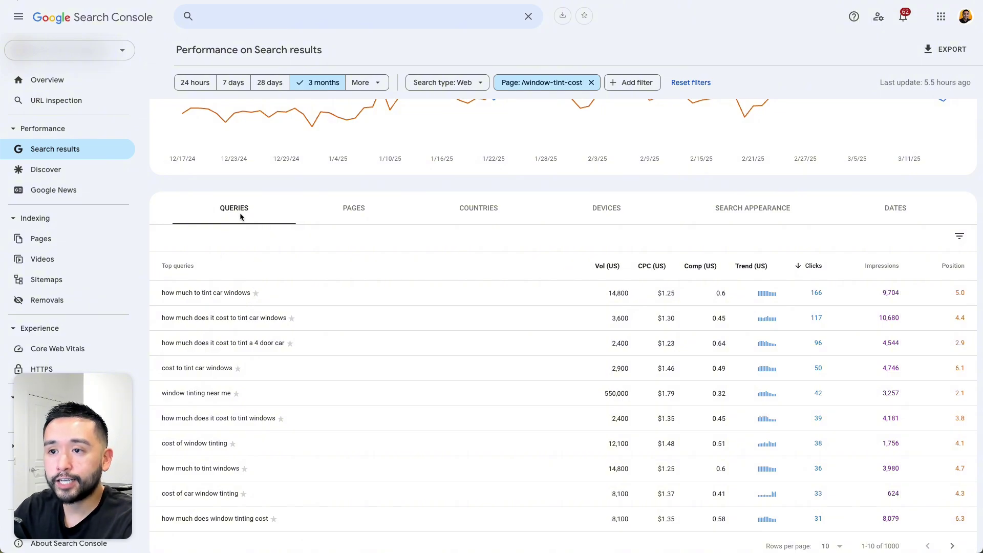
{"action": "scroll", "coordinate": [239, 213], "scroll_direction": "up", "scroll_amount": 1}
{"action": "scroll", "coordinate": [220, 275], "scroll_direction": "down", "scroll_amount": 2}
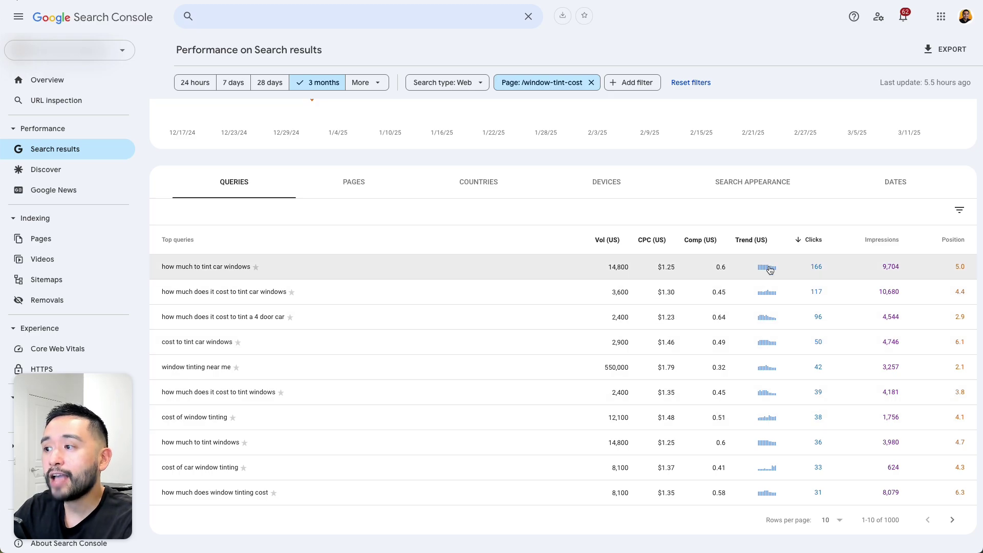
{"action": "mouse_move", "coordinate": [770, 269]}
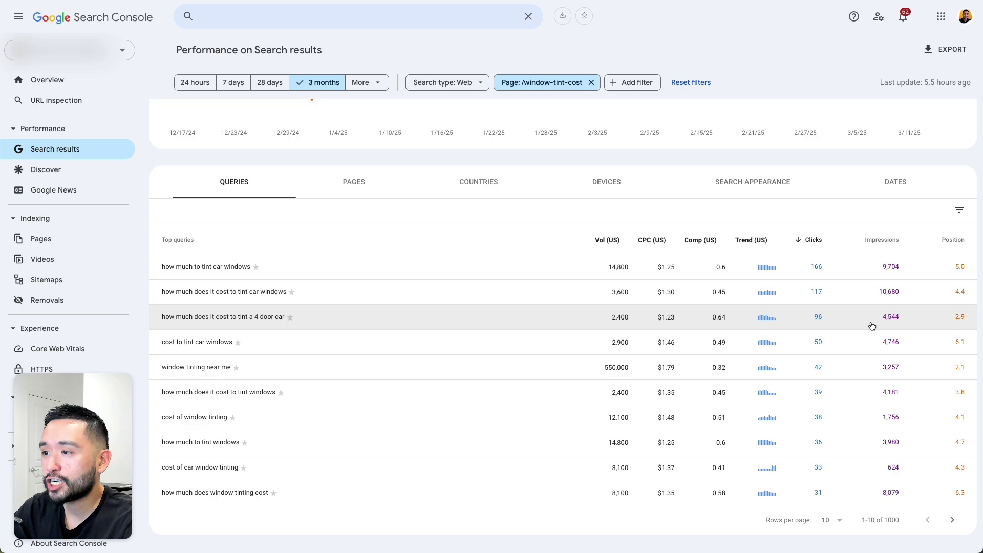
{"action": "left_click_drag", "start_coordinate": [596, 240], "coordinate": [620, 241]}
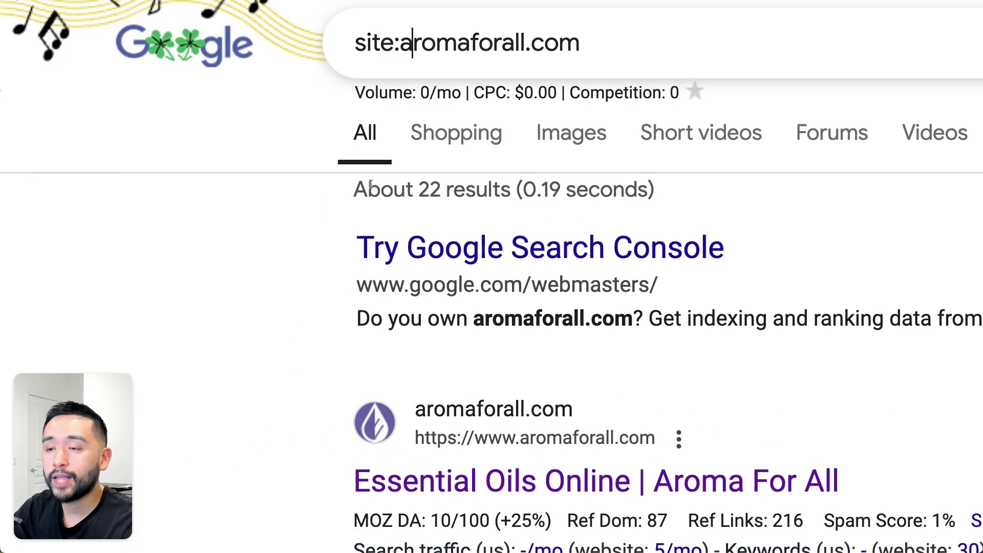
- Look through the Google results for site:aromaforall.com and the traffic metrics under each listed page
{"action": "scroll", "coordinate": [613, 471], "scroll_direction": "down", "scroll_amount": 4}
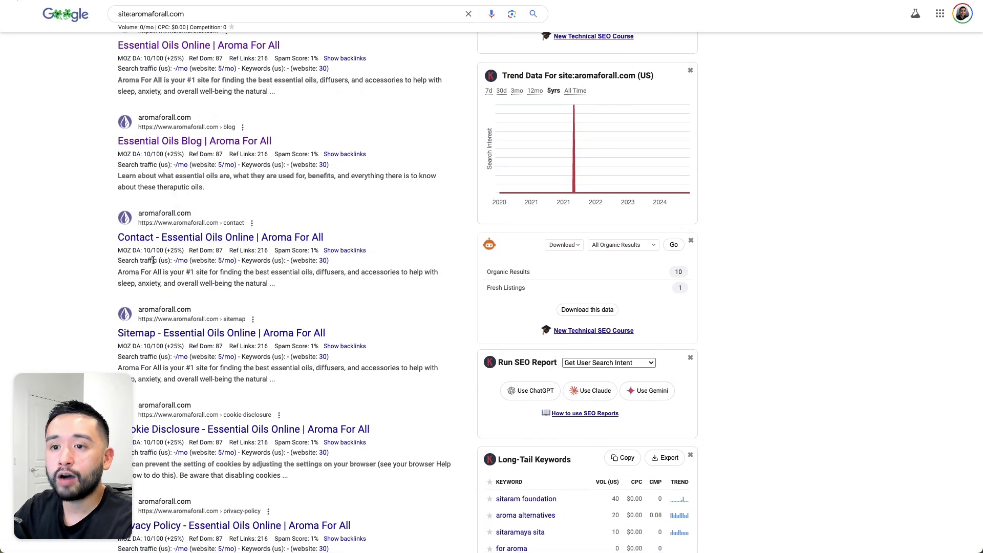
{"action": "mouse_move", "coordinate": [128, 262]}
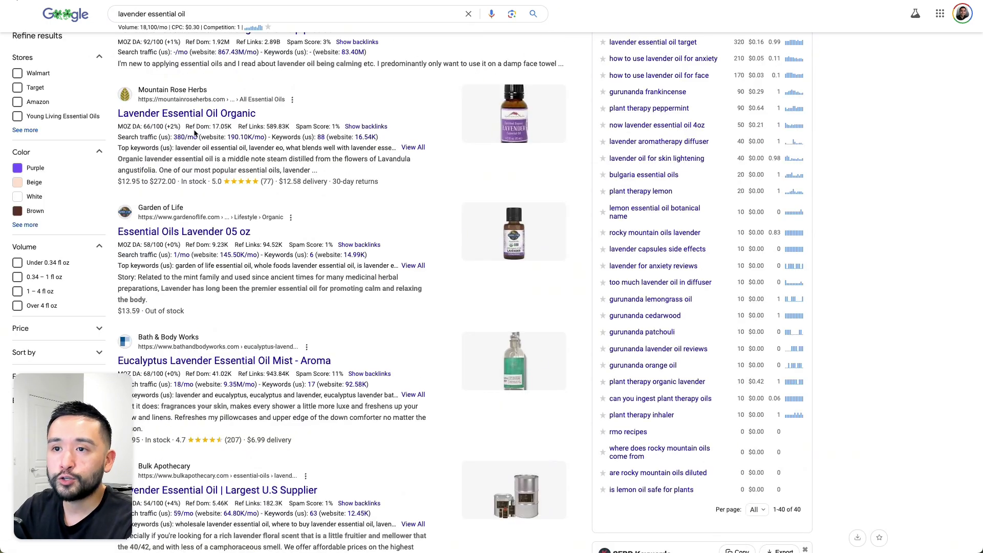
- From the lavender essential oil results, open the Keywords Everywhere ranking keywords report for the Mountain Rose Herbs page and examine it
{"action": "mouse_move", "coordinate": [239, 142]}
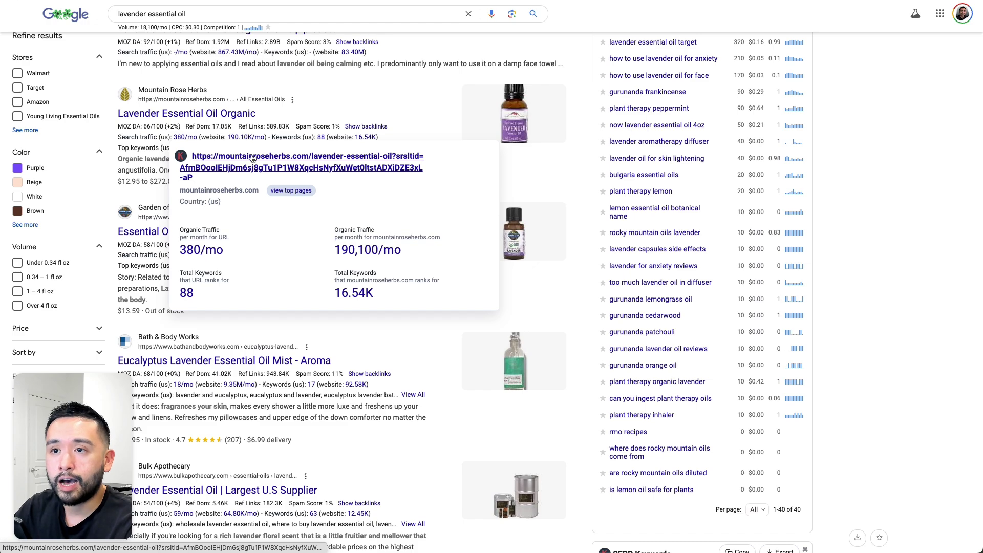
{"action": "left_click", "coordinate": [186, 294]}
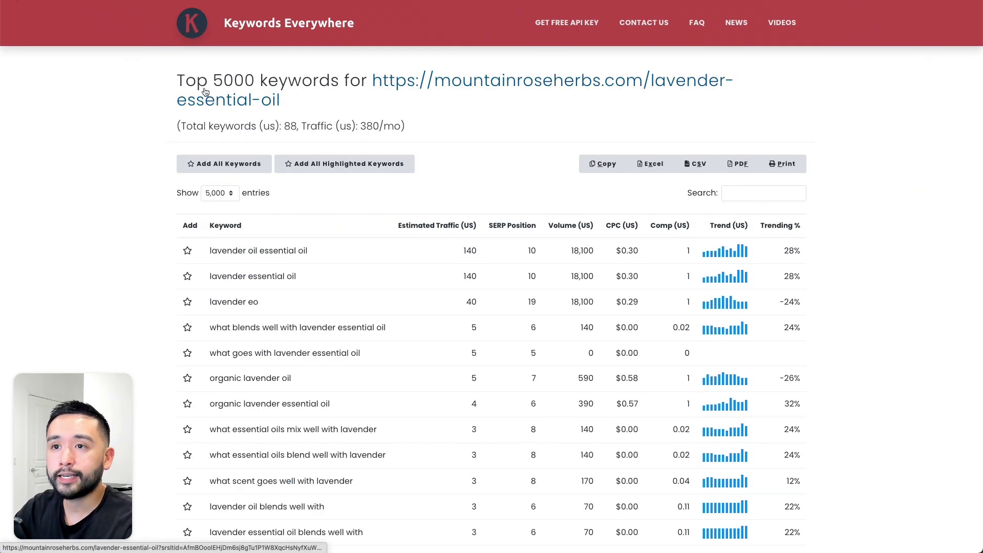
{"action": "left_click_drag", "start_coordinate": [178, 80], "coordinate": [339, 82]}
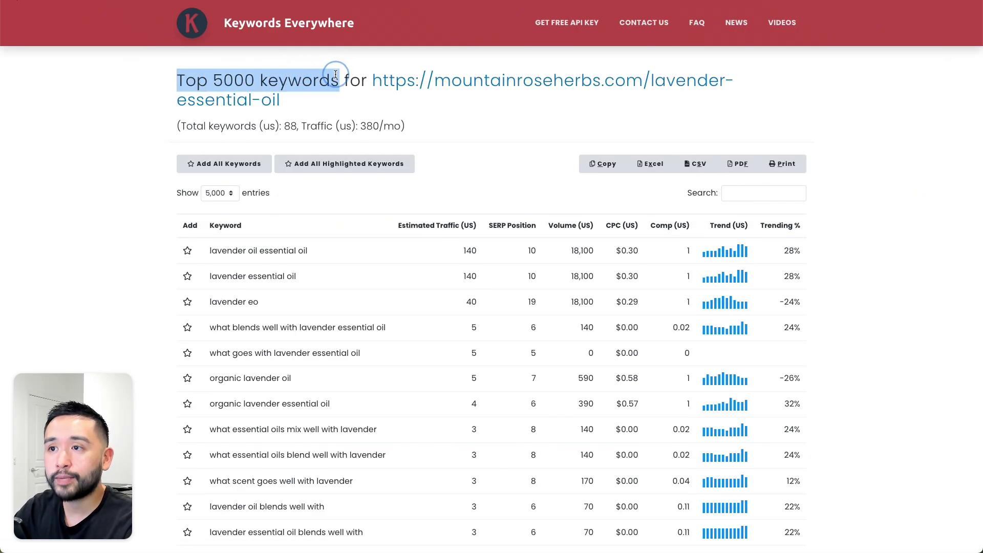
{"action": "scroll", "coordinate": [276, 121], "scroll_direction": "down", "scroll_amount": 2}
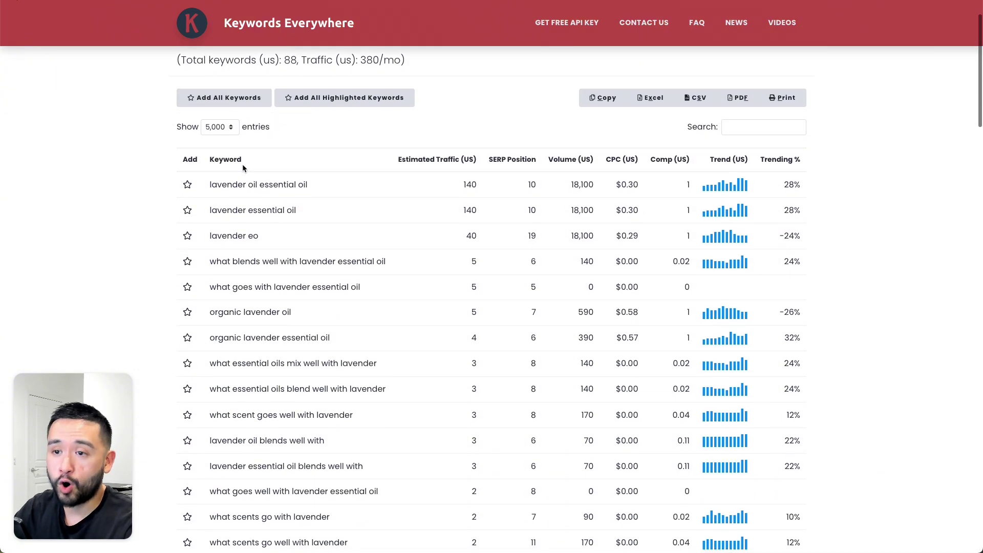
- In the Keywords Everywhere report, highlight the top two keyword rows, "lavender oil essential oil" and "lavender essential oil"
{"action": "scroll", "coordinate": [241, 196], "scroll_direction": "down", "scroll_amount": 1}
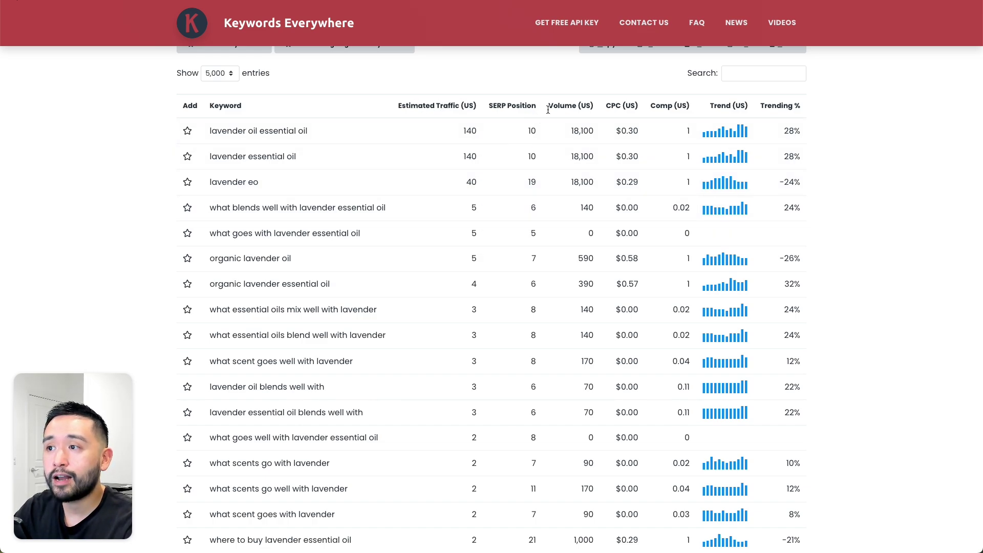
{"action": "left_click_drag", "start_coordinate": [608, 256], "coordinate": [314, 160]}
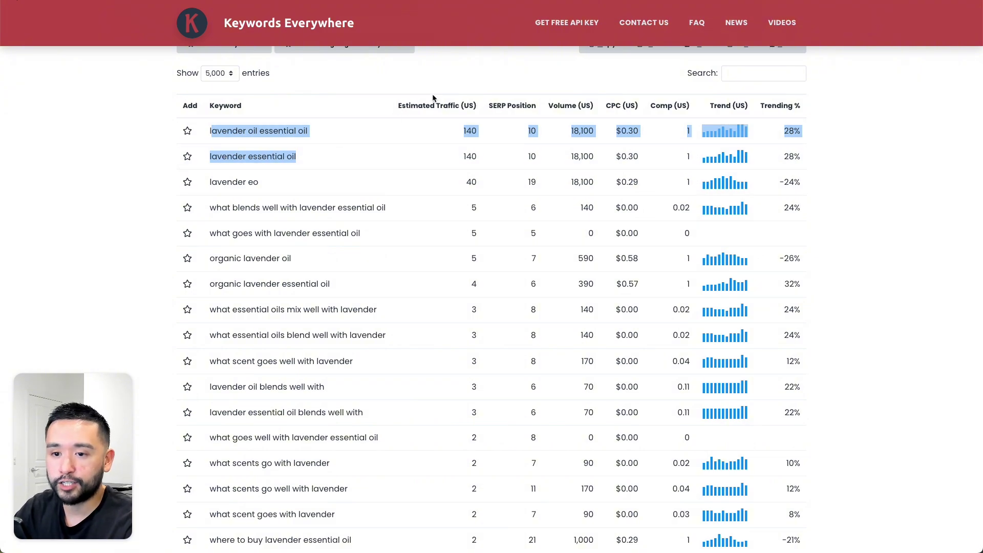
- In the checklist document, add "Keyword optimized anchor text" as a nested item under Internal linking
{"action": "key", "text": "super+Tab"}
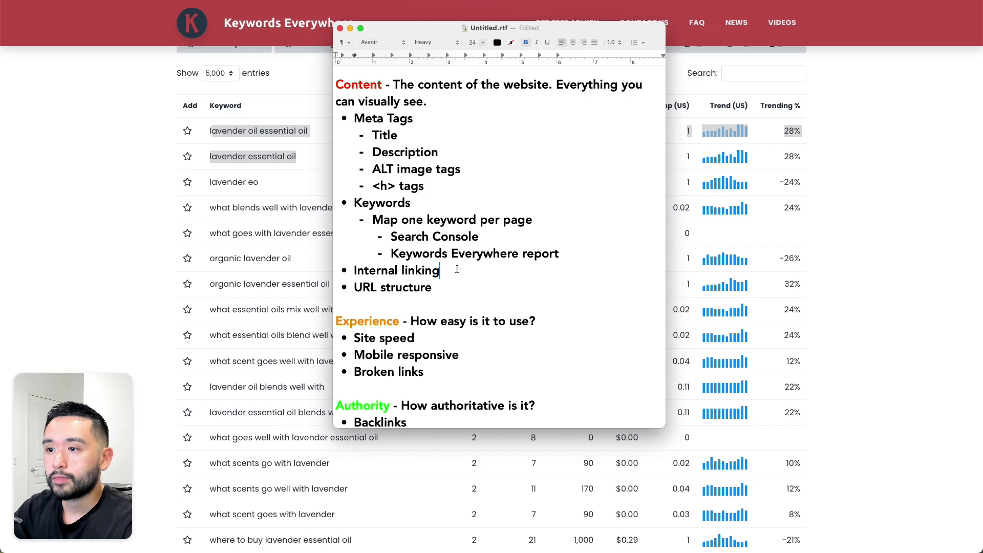
{"action": "key", "text": "Return"}
{"action": "key", "text": "BackSpace"}
{"action": "type", "text": "-"}
{"action": "key", "text": "Tab"}
{"action": "type", "text": "Keyword optimized anchor text"}
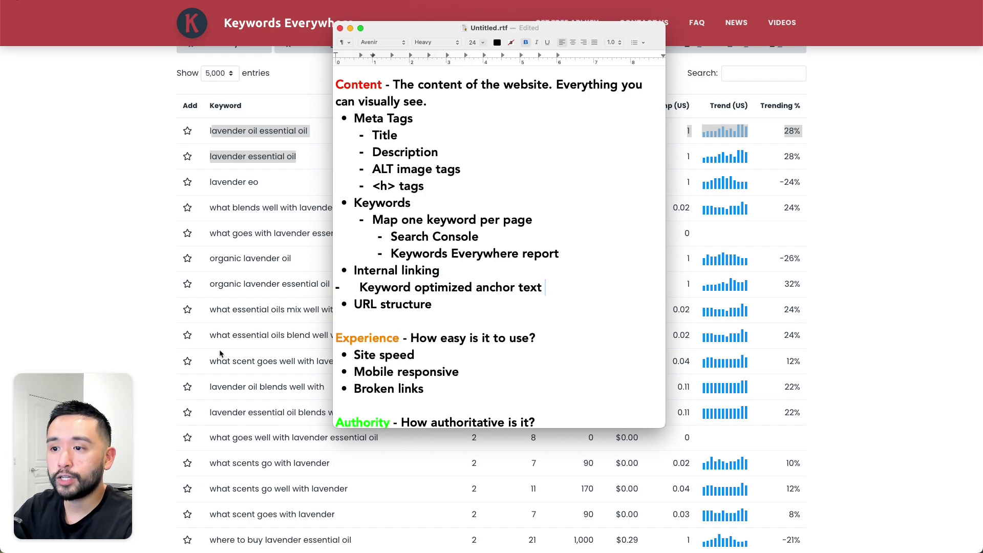
{"action": "left_click", "coordinate": [357, 286]}
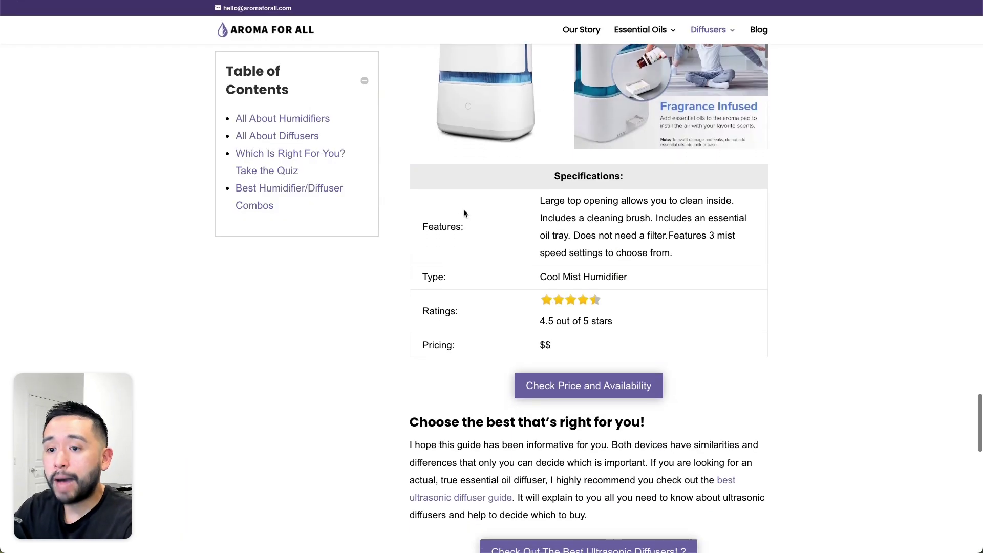
- On the Aroma For All humidifier vs diffuser page, find and highlight the "best ultrasonic diffuser guide" link in the closing section
{"action": "scroll", "coordinate": [463, 213], "scroll_direction": "down", "scroll_amount": 3}
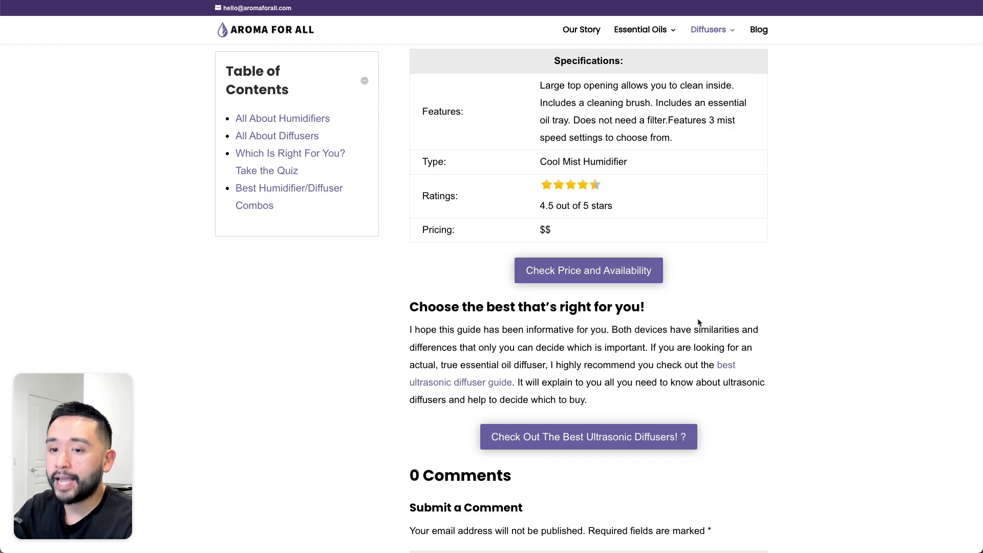
{"action": "scroll", "coordinate": [704, 330], "scroll_direction": "down", "scroll_amount": 1}
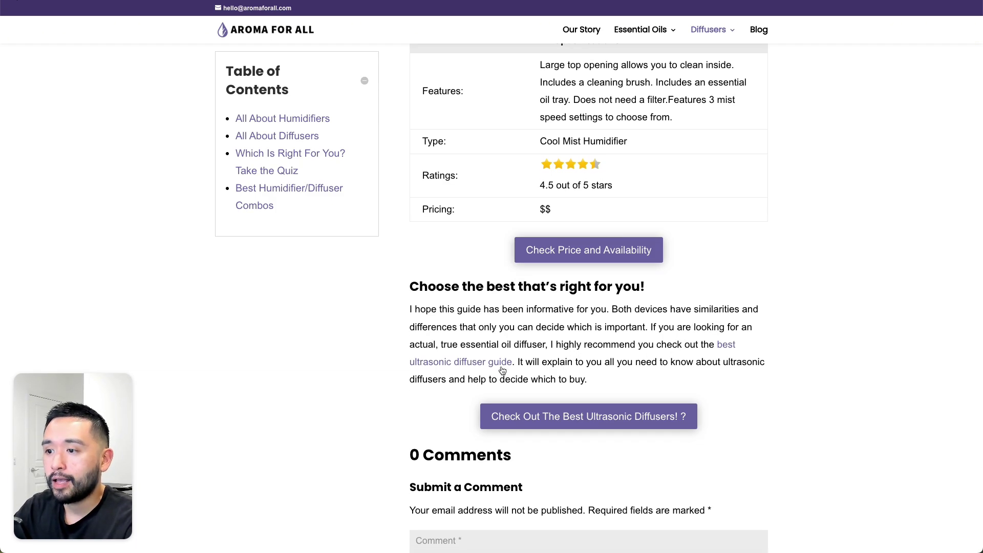
{"action": "left_click_drag", "start_coordinate": [717, 344], "coordinate": [511, 367]}
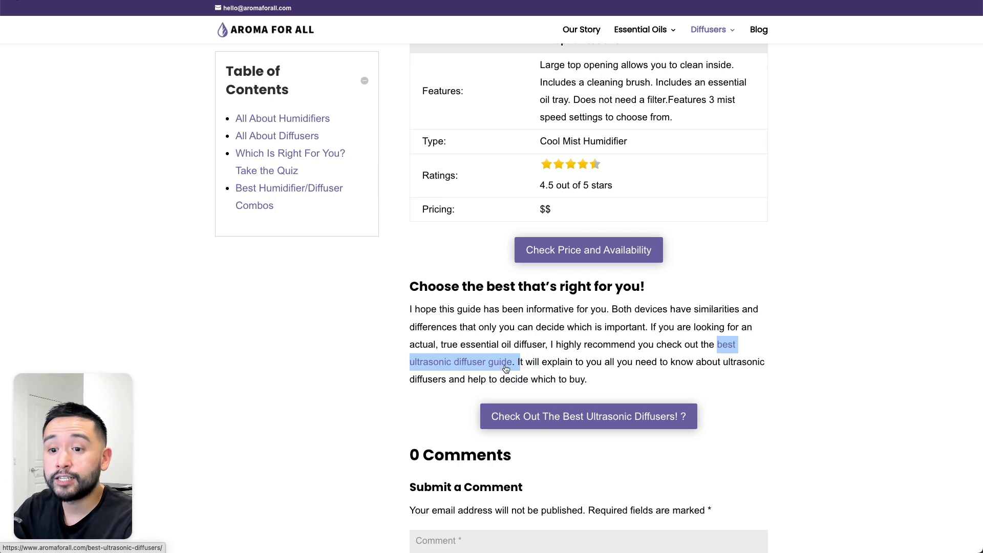
- Back in the checklist document, turn "Short, keyword optimized" into a nested item under URL structure
{"action": "key", "text": "super+Tab"}
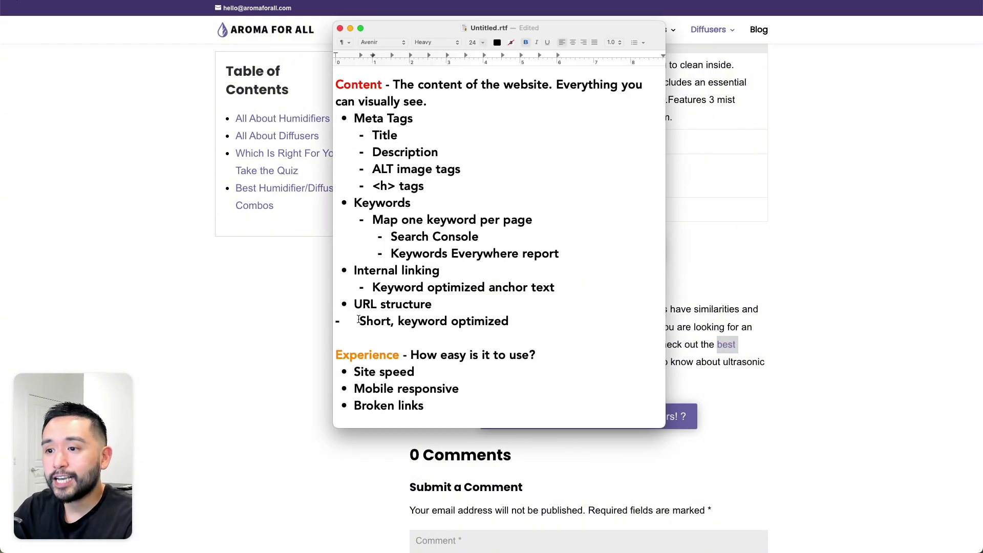
{"action": "left_click", "coordinate": [359, 320]}
{"action": "key", "text": "BackSpace"}
{"action": "key", "text": "BackSpace"}
{"action": "key", "text": "BackSpace"}
{"action": "key", "text": "Return"}
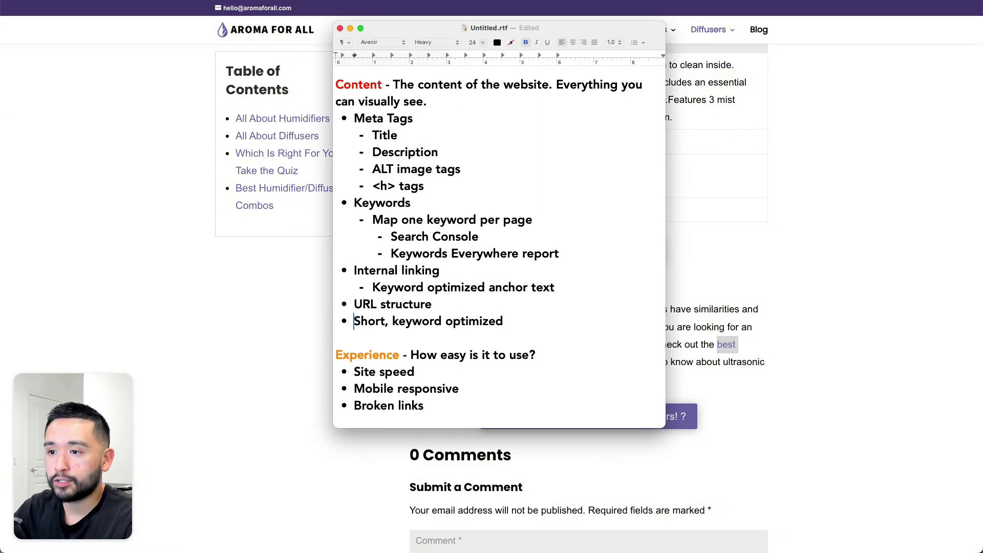
{"action": "key", "text": "Tab"}
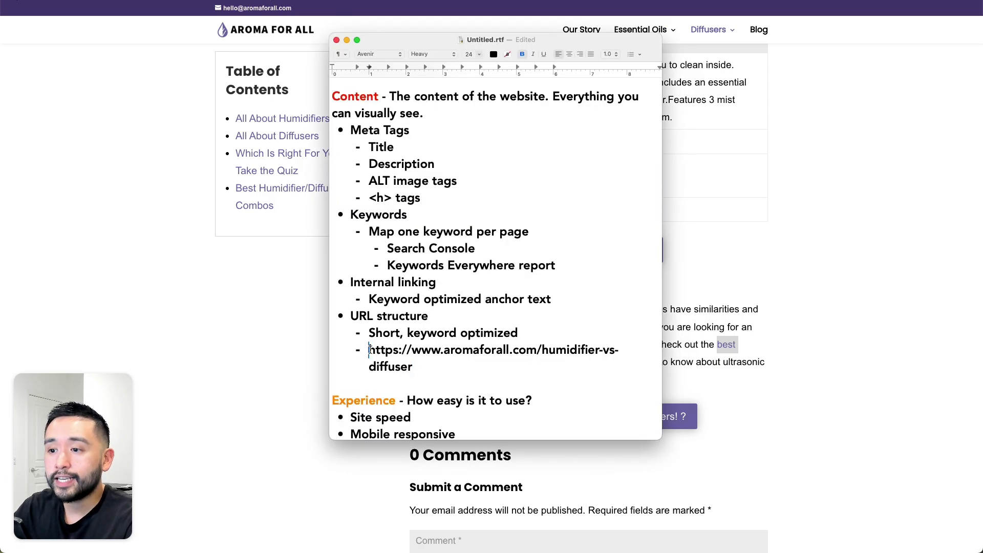
- Highlight the example URL under URL structure and its "humidifier-vs-diffuser" slug
{"action": "left_click_drag", "start_coordinate": [370, 350], "coordinate": [422, 368]}
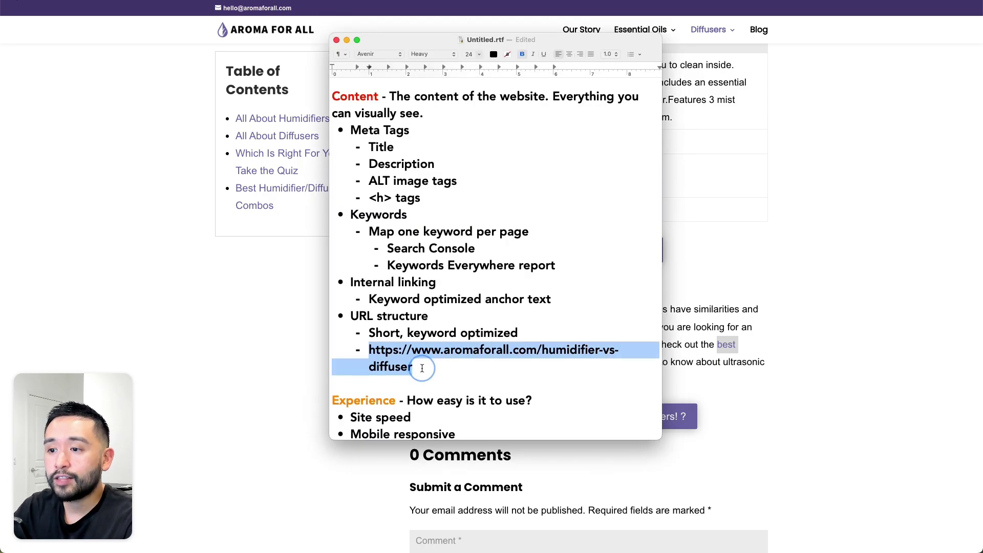
{"action": "left_click", "coordinate": [545, 352]}
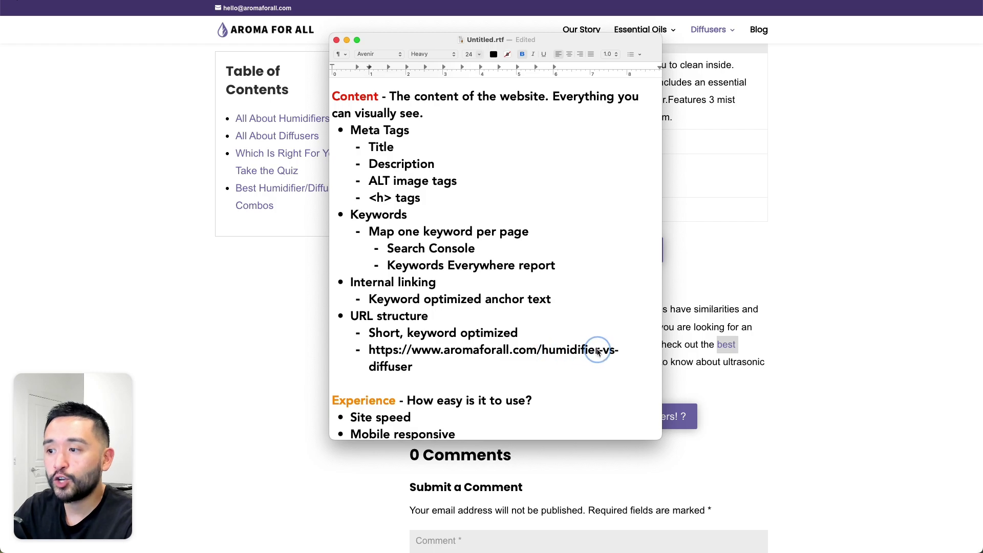
{"action": "left_click_drag", "start_coordinate": [440, 353], "coordinate": [548, 349]}
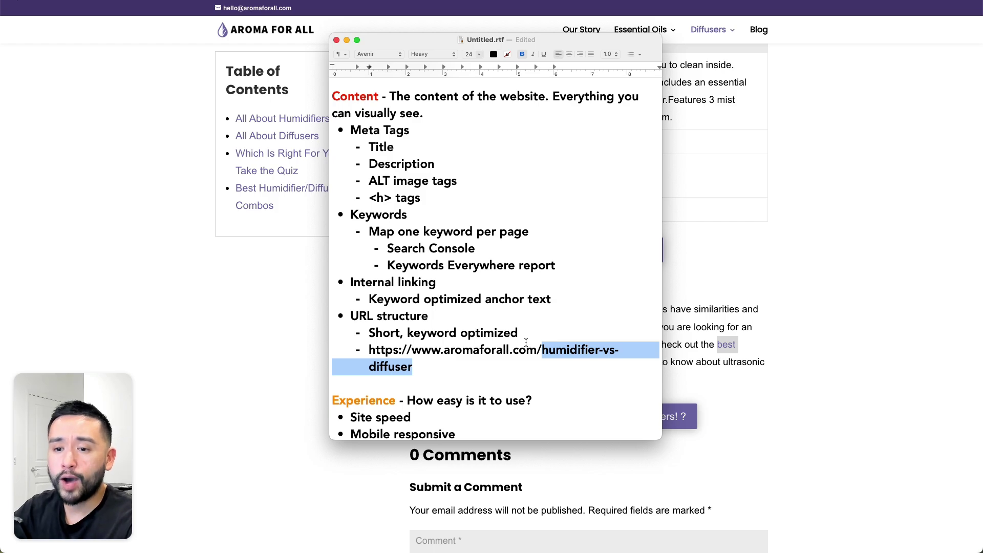
{"action": "left_click", "coordinate": [420, 369]}
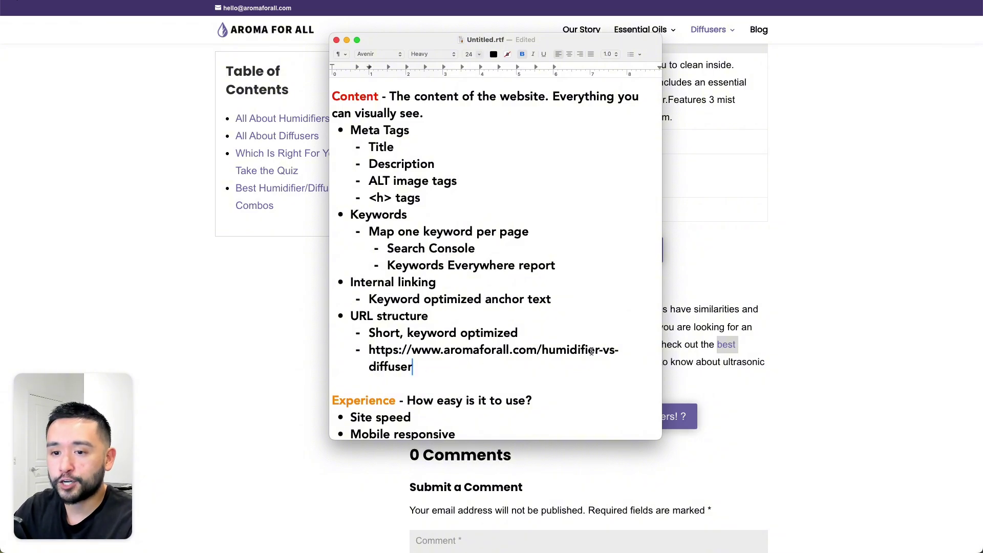
{"action": "left_click_drag", "start_coordinate": [542, 350], "coordinate": [515, 360]}
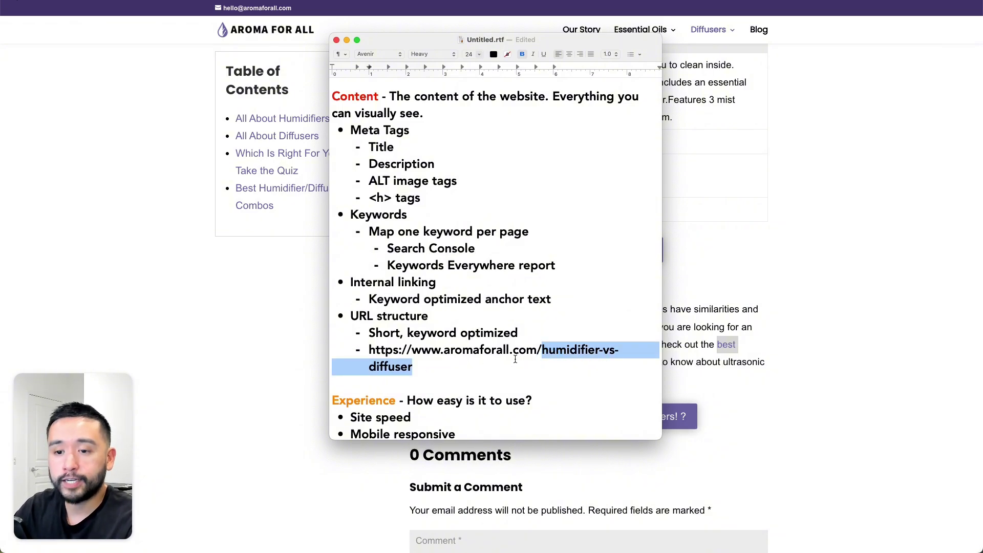
- In the Experience section of the checklist, add "PageSpeed Insights" as a nested item under Site speed
{"action": "scroll", "coordinate": [512, 358], "scroll_direction": "down", "scroll_amount": 5}
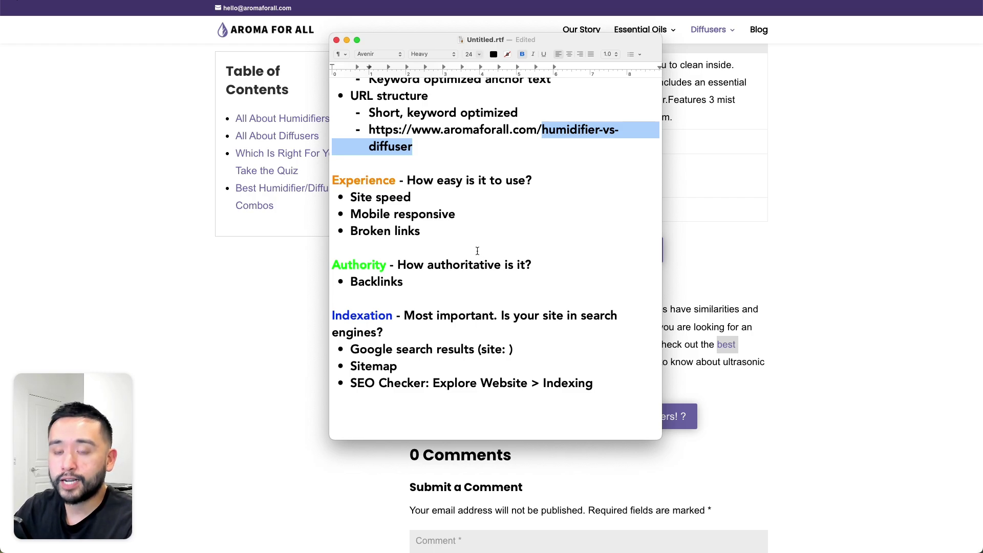
{"action": "left_click_drag", "start_coordinate": [339, 180], "coordinate": [423, 182]}
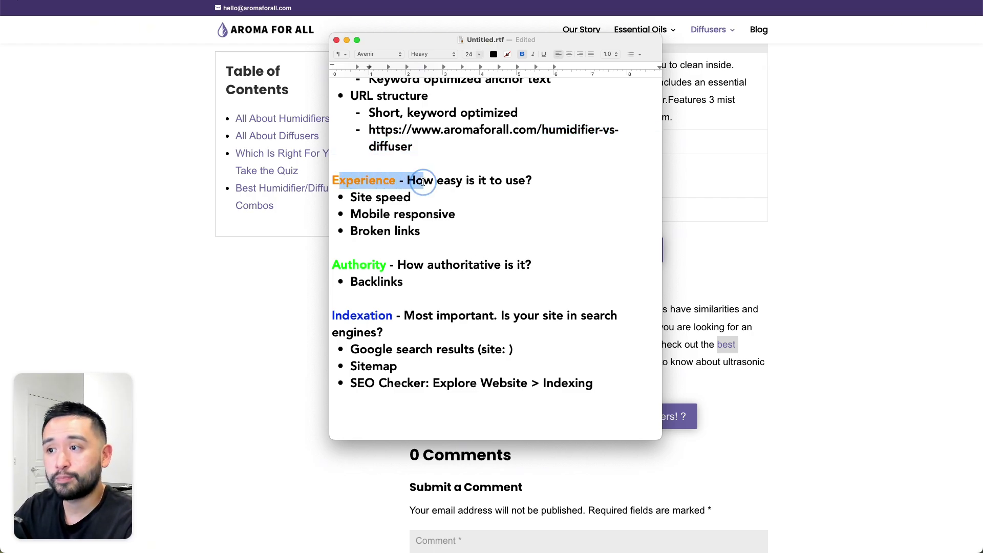
{"action": "left_click", "coordinate": [435, 201]}
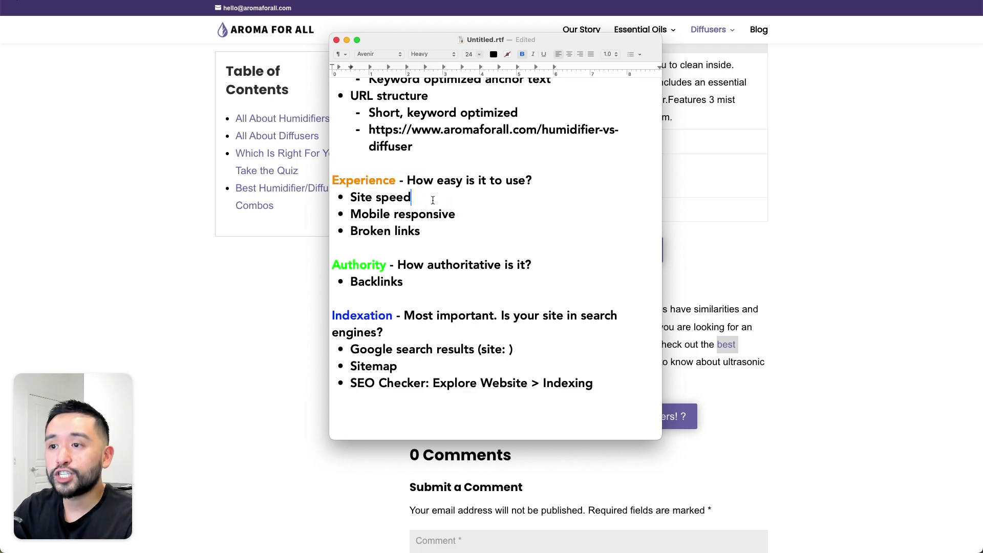
{"action": "key", "text": "Return"}
{"action": "type", "text": "PageSpeed Insights"}
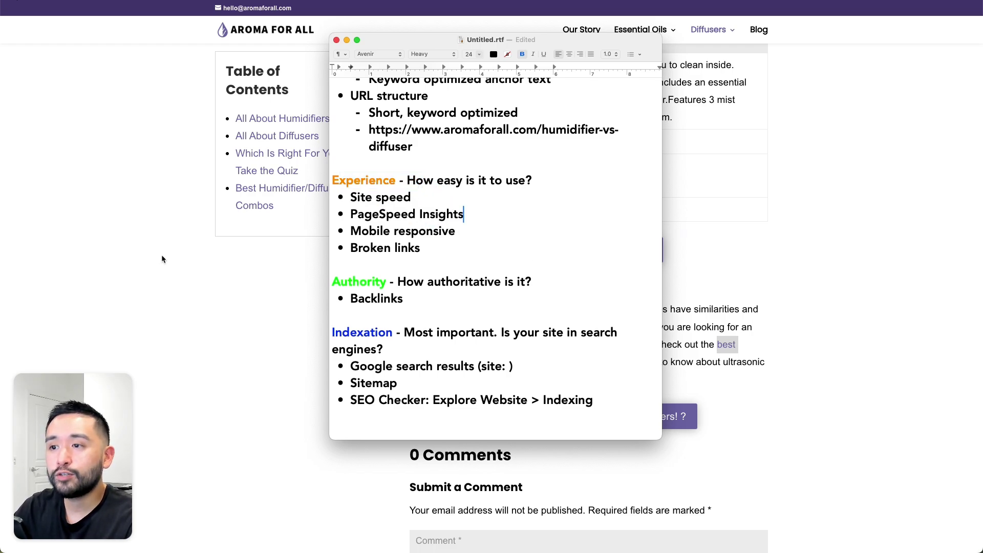
{"action": "left_click", "coordinate": [352, 213]}
{"action": "key", "text": "Tab"}
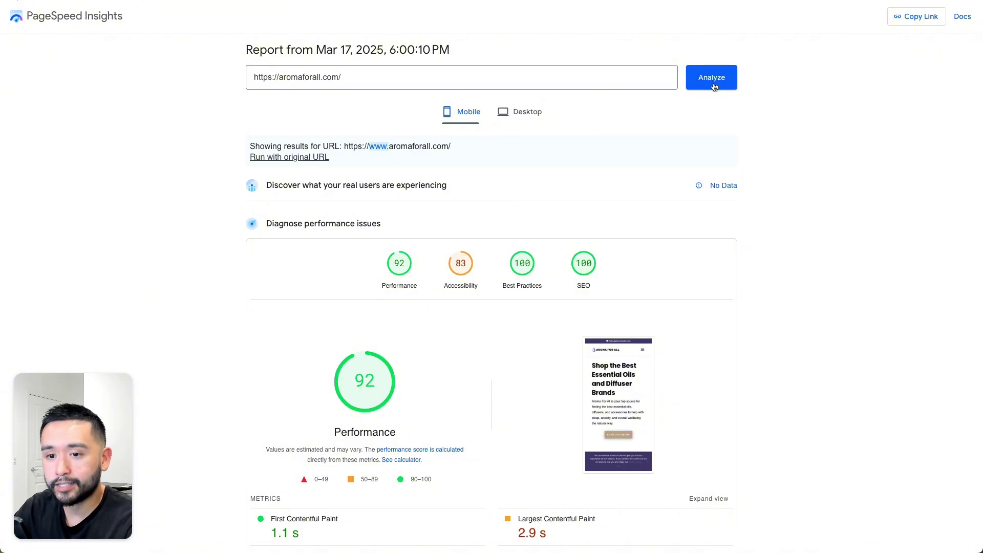
- In PageSpeed Insights, compare the mobile and desktop performance results for aromaforall.com, ending on the mobile report
{"action": "scroll", "coordinate": [702, 93], "scroll_direction": "down", "scroll_amount": 1}
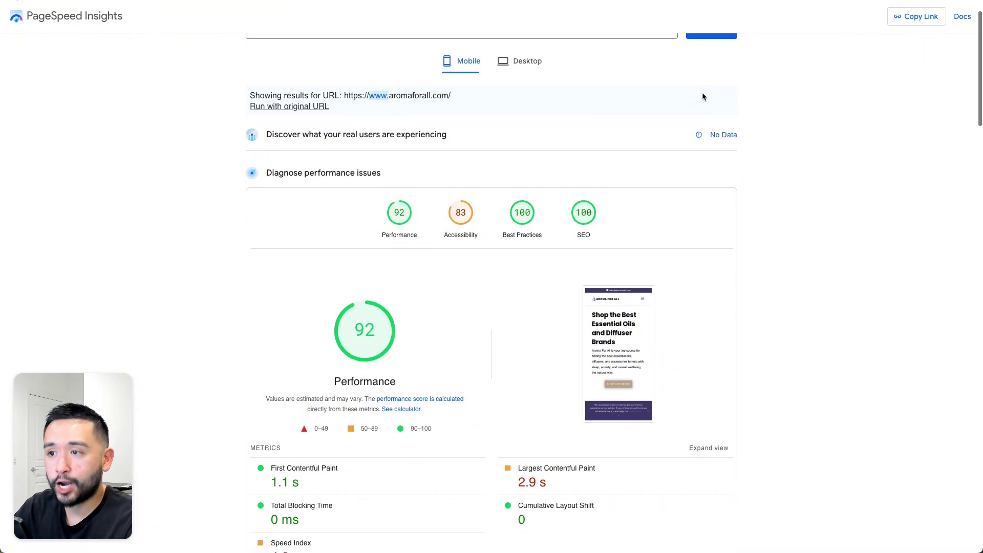
{"action": "scroll", "coordinate": [702, 92], "scroll_direction": "up", "scroll_amount": 1}
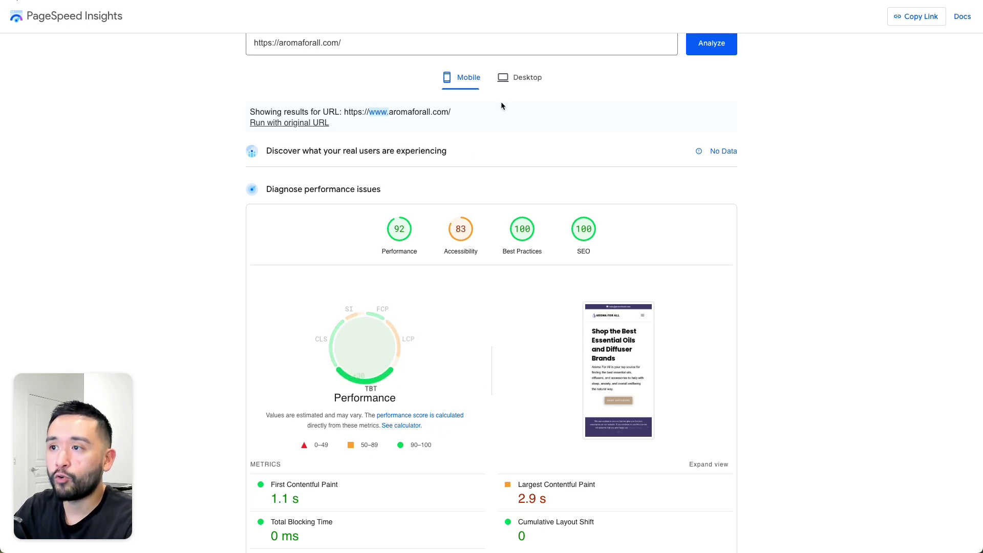
{"action": "left_click", "coordinate": [509, 85]}
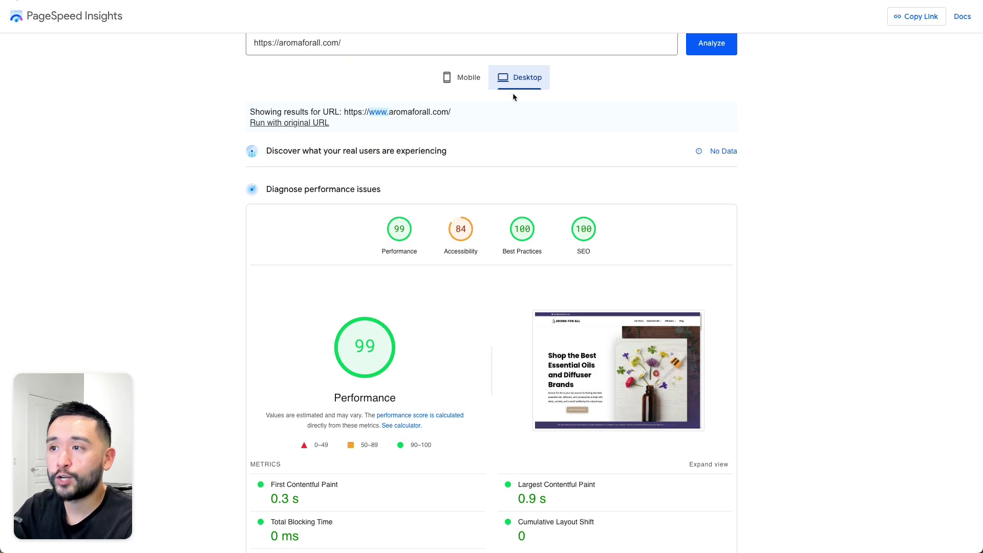
{"action": "left_click", "coordinate": [462, 79]}
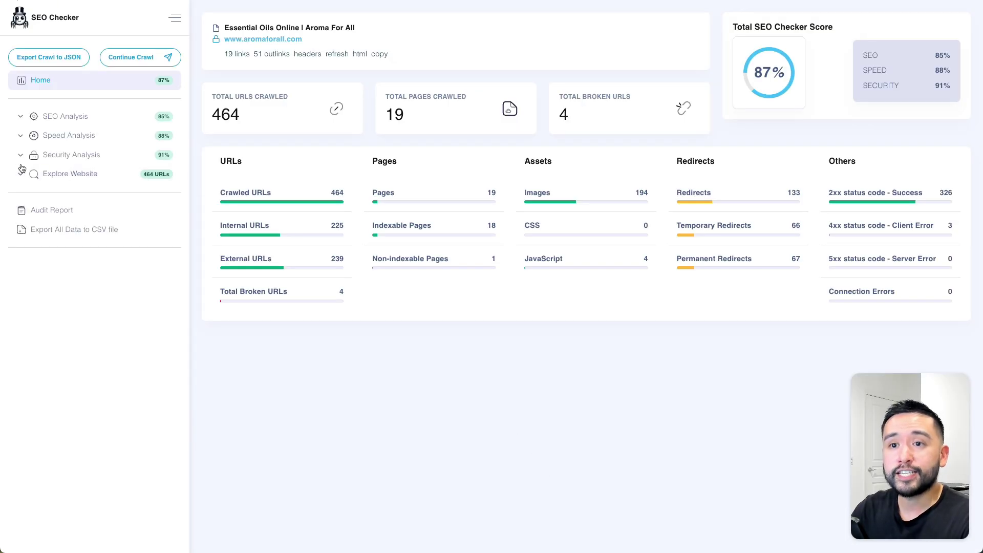
- Switch to SEO Checker and expand the Security Analysis checks for the crawled site
{"action": "left_click", "coordinate": [21, 156]}
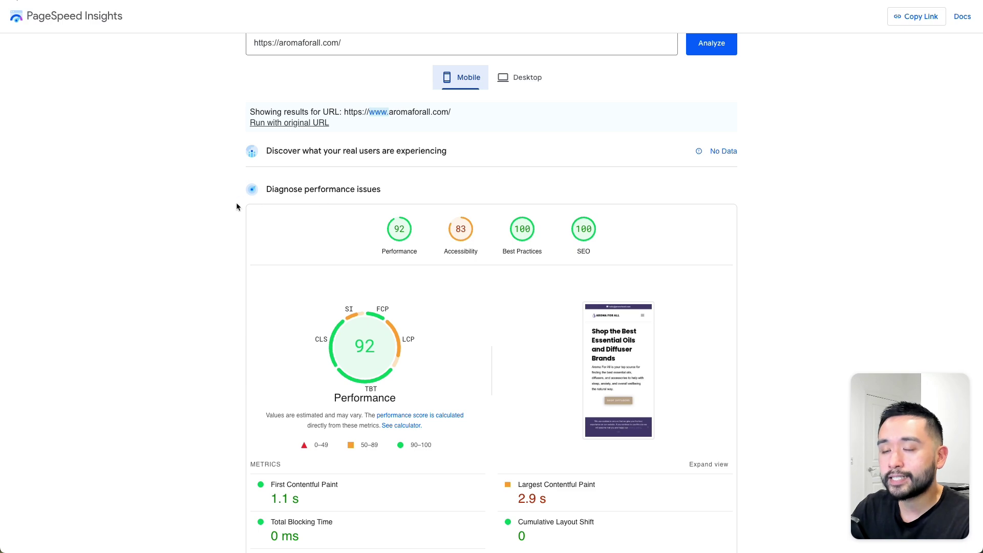
- Return to the mobile PageSpeed Insights report and examine its performance diagnostics and accessibility issues
{"action": "scroll", "coordinate": [221, 205], "scroll_direction": "down", "scroll_amount": 10}
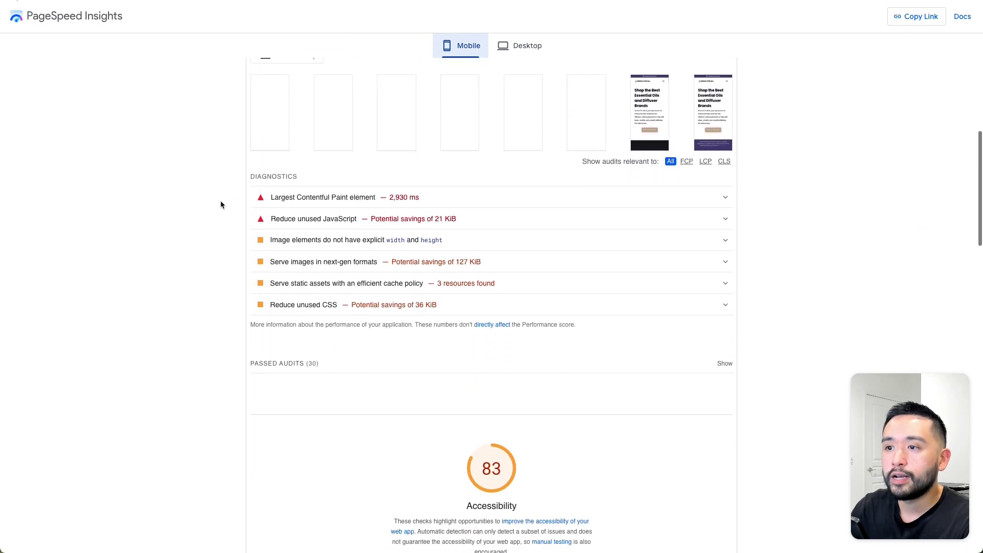
{"action": "scroll", "coordinate": [253, 192], "scroll_direction": "down", "scroll_amount": 3}
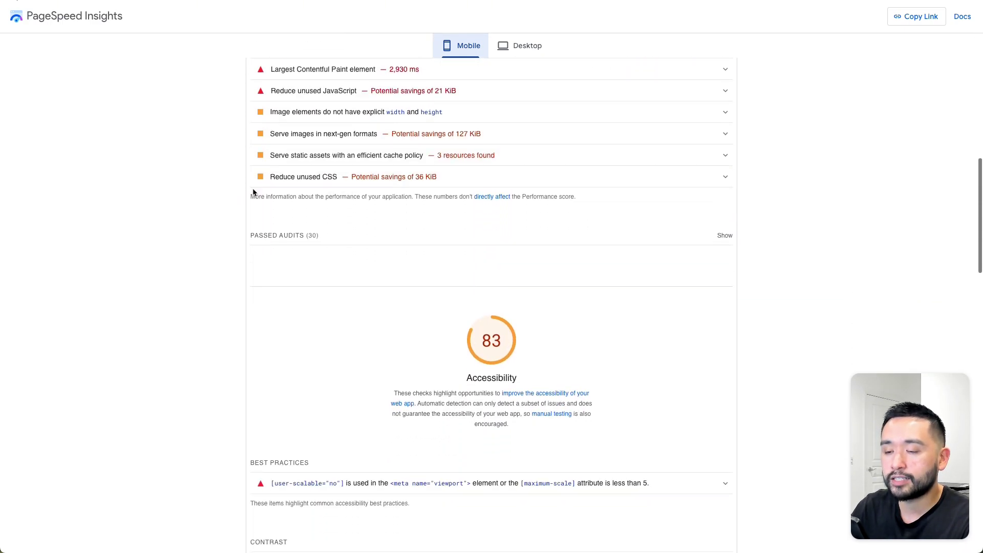
{"action": "scroll", "coordinate": [238, 193], "scroll_direction": "down", "scroll_amount": 7}
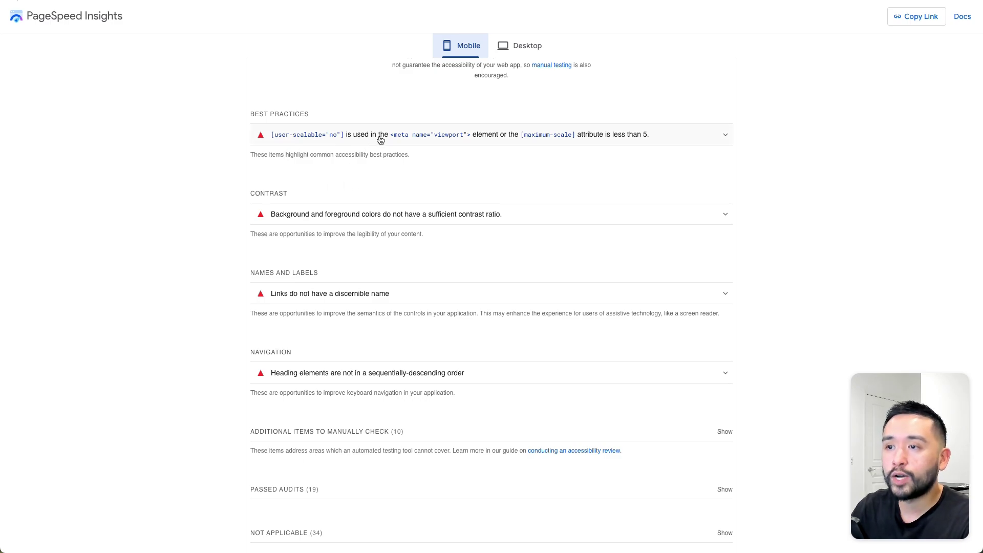
{"action": "scroll", "coordinate": [453, 163], "scroll_direction": "down", "scroll_amount": 2}
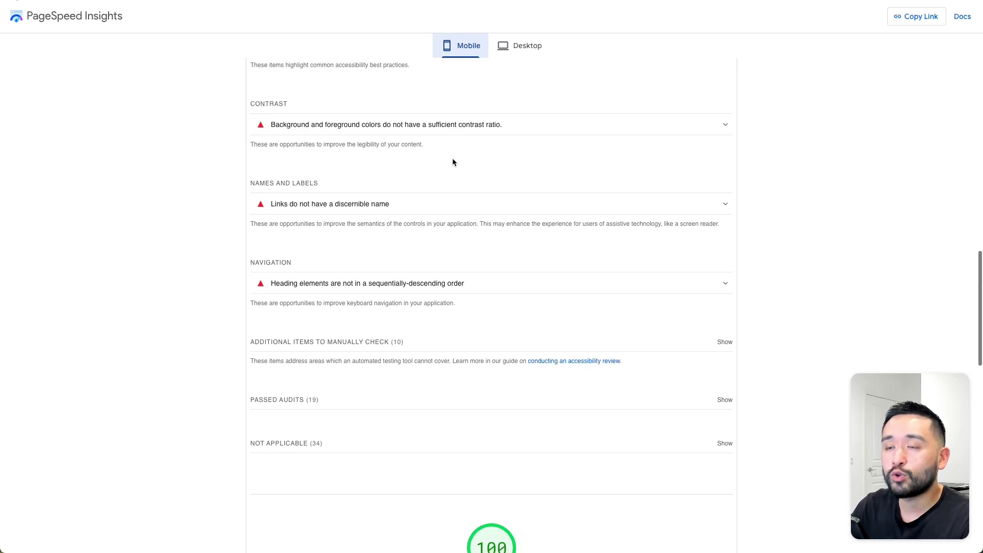
{"action": "scroll", "coordinate": [453, 163], "scroll_direction": "down", "scroll_amount": 1}
{"action": "scroll", "coordinate": [452, 161], "scroll_direction": "up", "scroll_amount": 3}
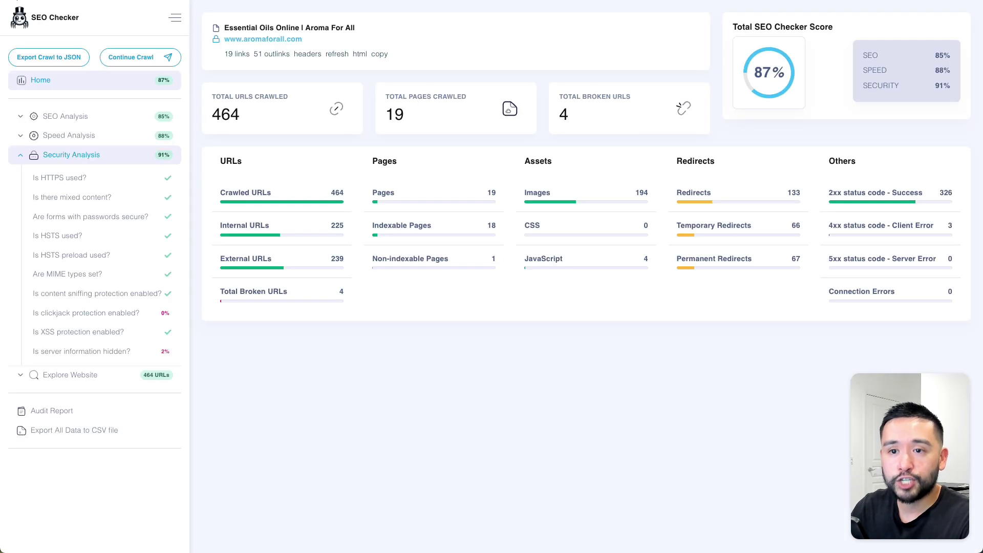
- In SEO Checker, expand SEO Analysis, open the "Is mobile scaling set?" check and review each page's viewport setting
{"action": "left_click", "coordinate": [64, 120]}
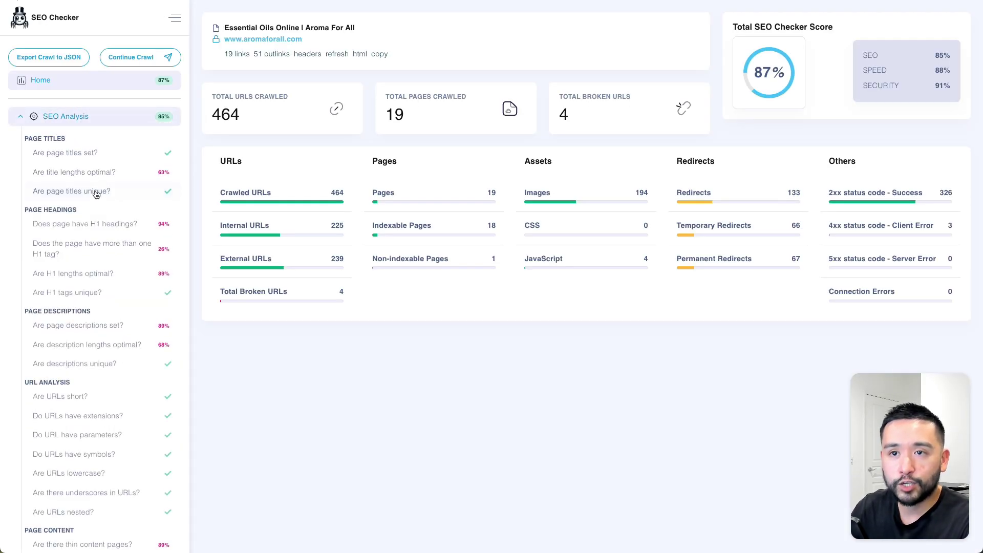
{"action": "scroll", "coordinate": [105, 256], "scroll_direction": "down", "scroll_amount": 3}
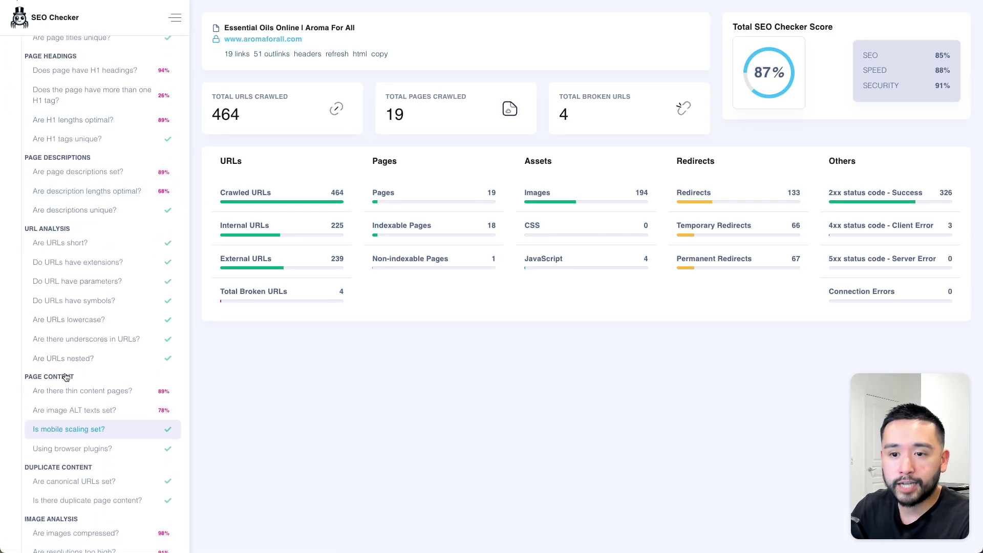
{"action": "left_click", "coordinate": [70, 432]}
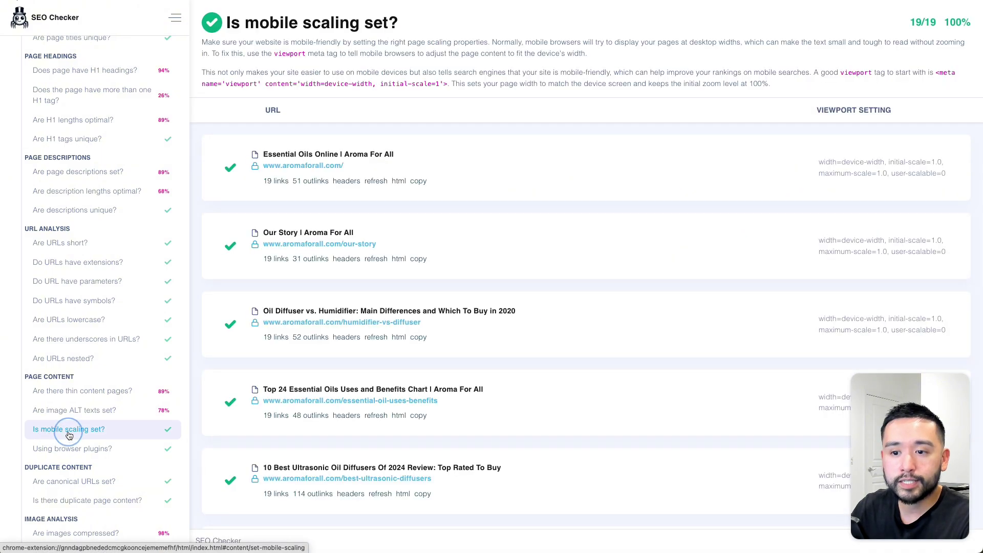
{"action": "scroll", "coordinate": [334, 313], "scroll_direction": "down", "scroll_amount": 1}
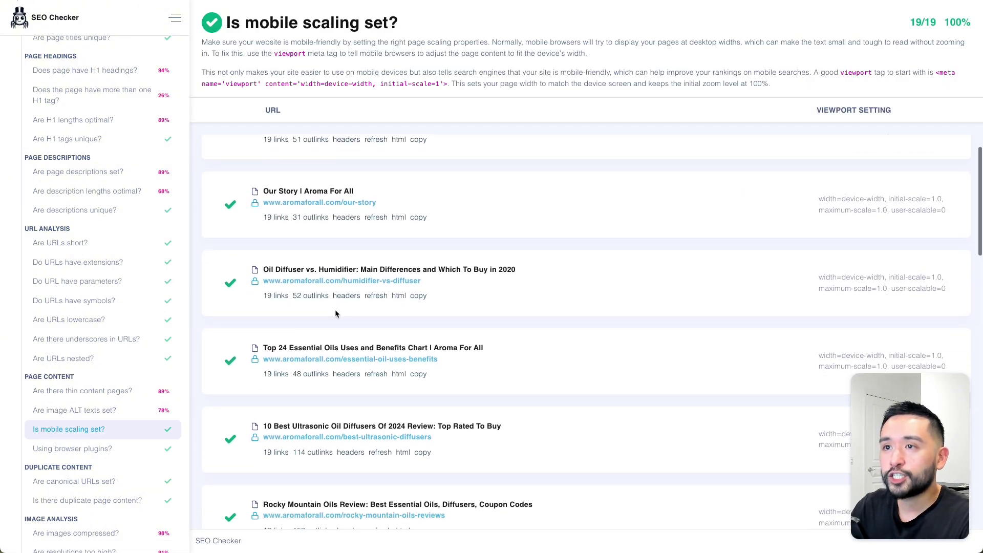
- Examine the mobile scaling explanation and the viewport settings listed for the crawled aromaforall.com pages
{"action": "scroll", "coordinate": [335, 309], "scroll_direction": "up", "scroll_amount": 1}
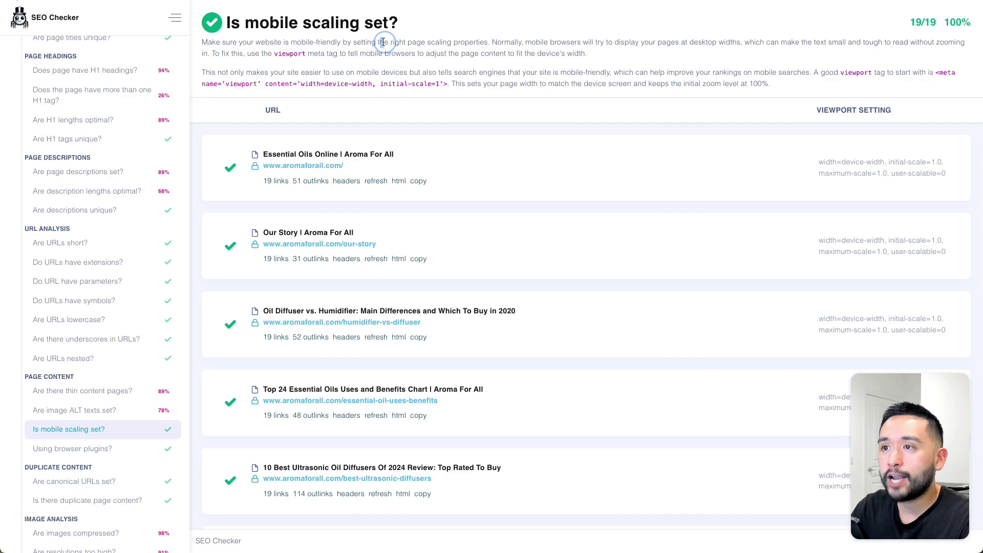
{"action": "left_click_drag", "start_coordinate": [380, 43], "coordinate": [486, 43]}
{"action": "scroll", "coordinate": [390, 164], "scroll_direction": "down", "scroll_amount": 1}
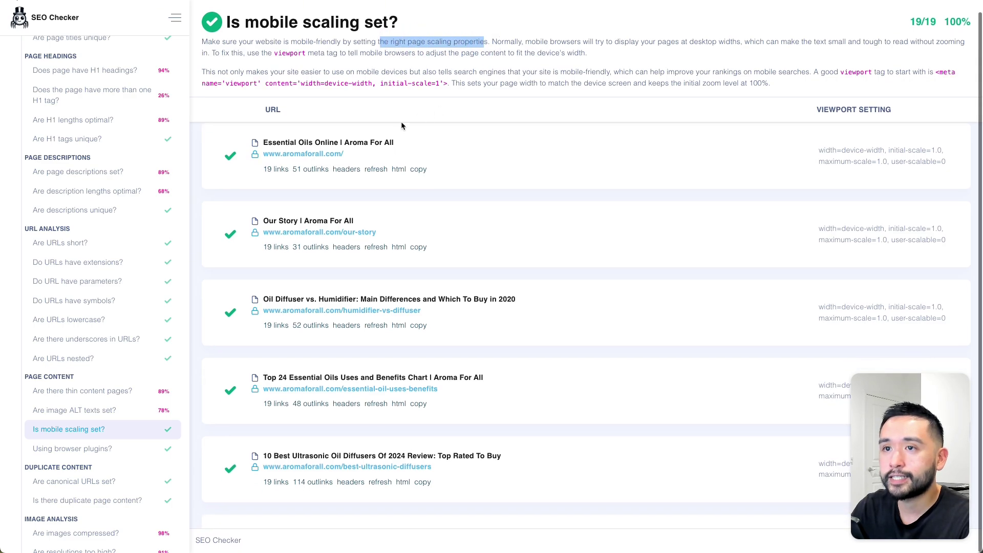
{"action": "scroll", "coordinate": [279, 225], "scroll_direction": "down", "scroll_amount": 9}
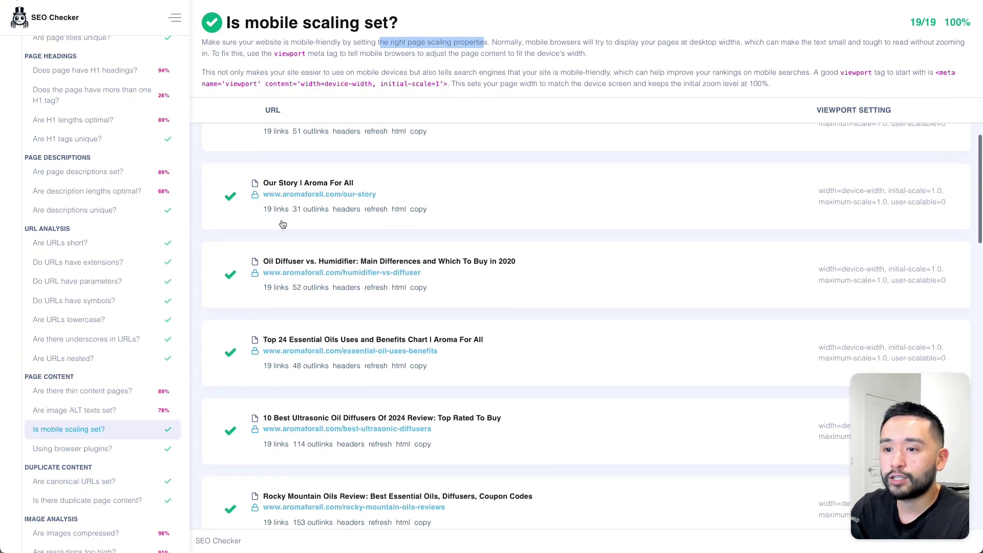
{"action": "scroll", "coordinate": [282, 233], "scroll_direction": "down", "scroll_amount": 4}
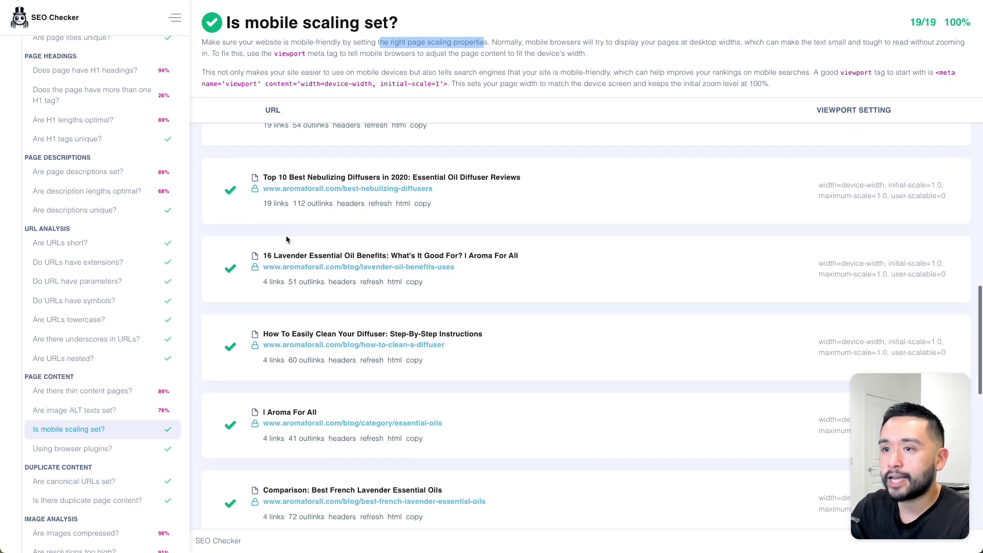
{"action": "scroll", "coordinate": [300, 245], "scroll_direction": "up", "scroll_amount": 6}
{"action": "scroll", "coordinate": [303, 249], "scroll_direction": "up", "scroll_amount": 7}
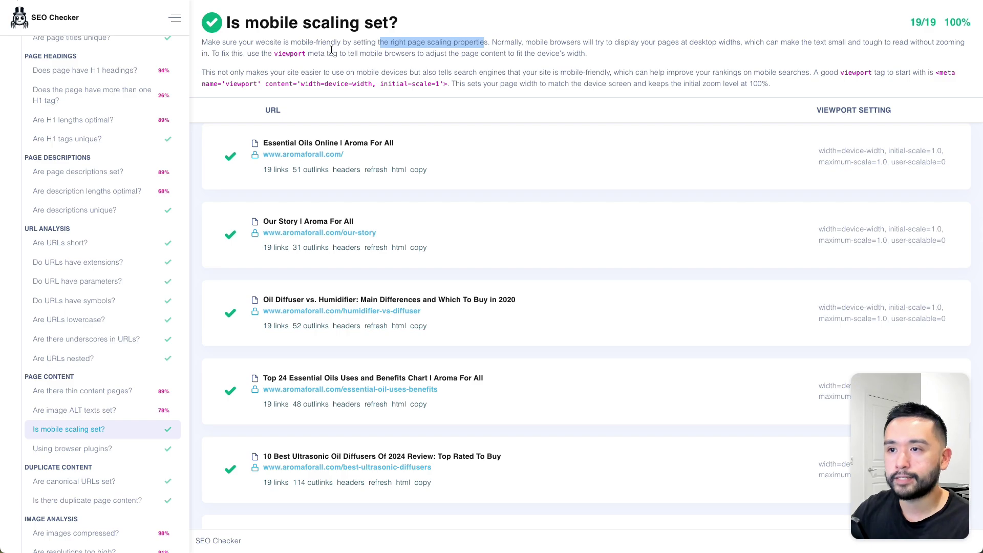
- Switch to the SEO audit checklist in TextEdit and review the Authority section with its Backlinks item
{"action": "key", "text": "super+Tab"}
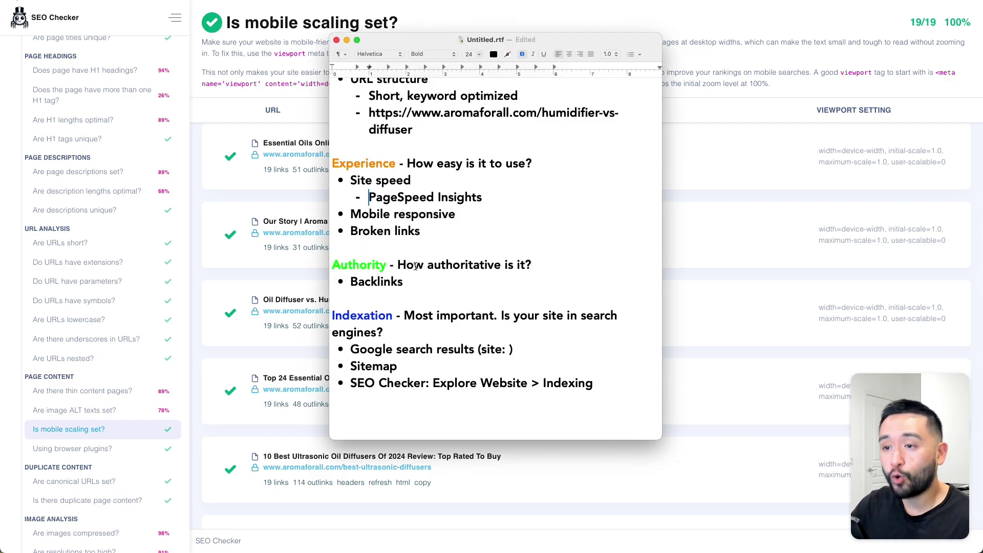
{"action": "left_click_drag", "start_coordinate": [407, 265], "coordinate": [482, 285]}
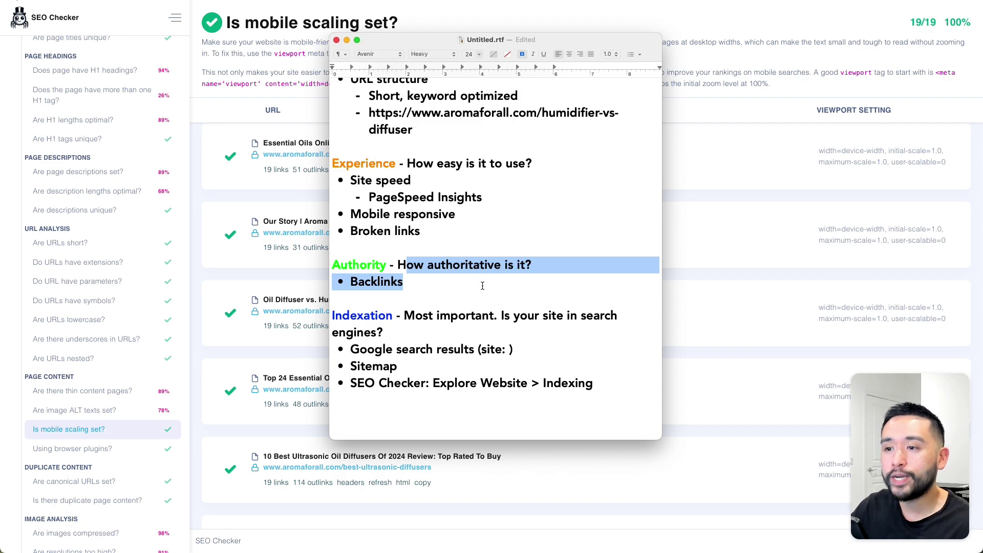
{"action": "left_click", "coordinate": [438, 281]}
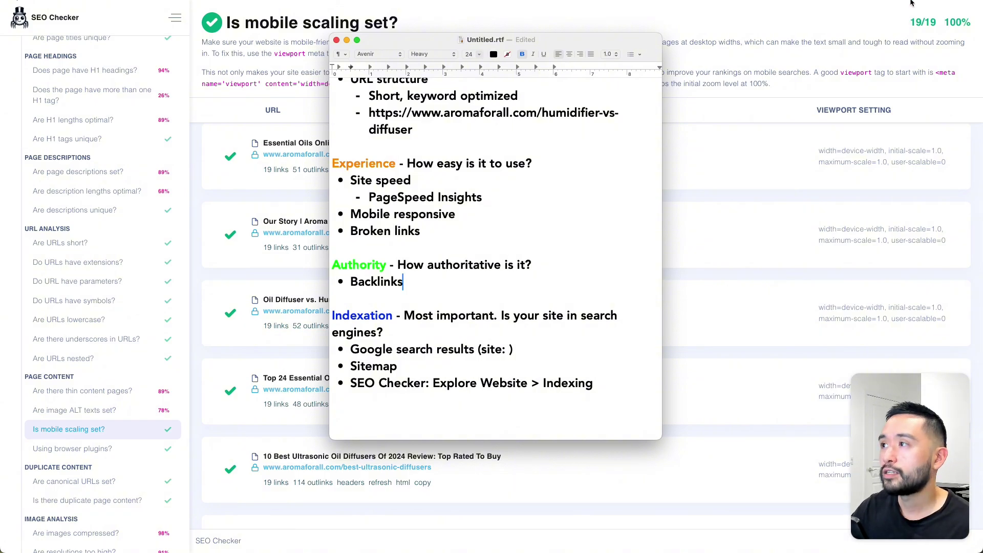
- Switch to the Google results for site:aromaforall.com and examine the Moz authority and backlink metrics under the listings
{"action": "key", "text": "super+h"}
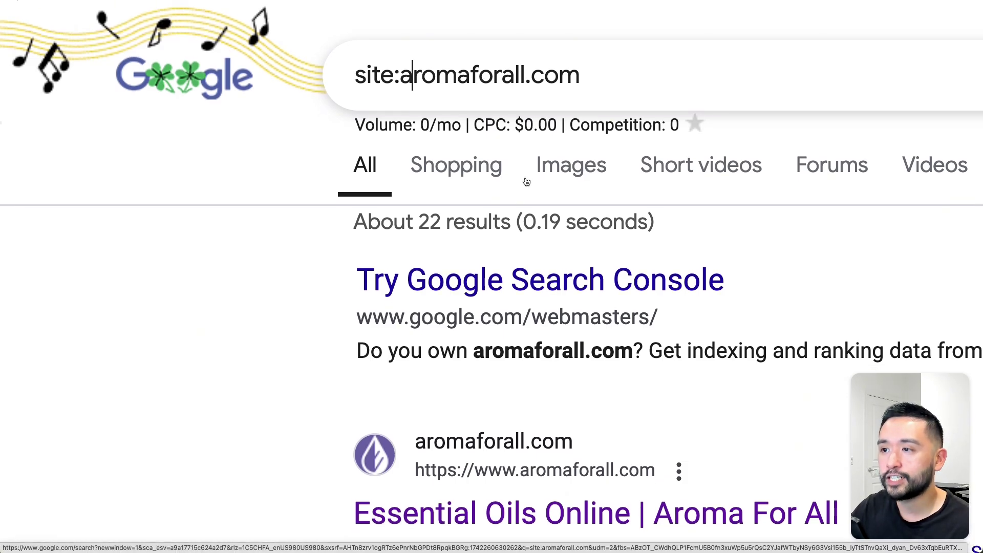
{"action": "scroll", "coordinate": [238, 143], "scroll_direction": "down", "scroll_amount": 4}
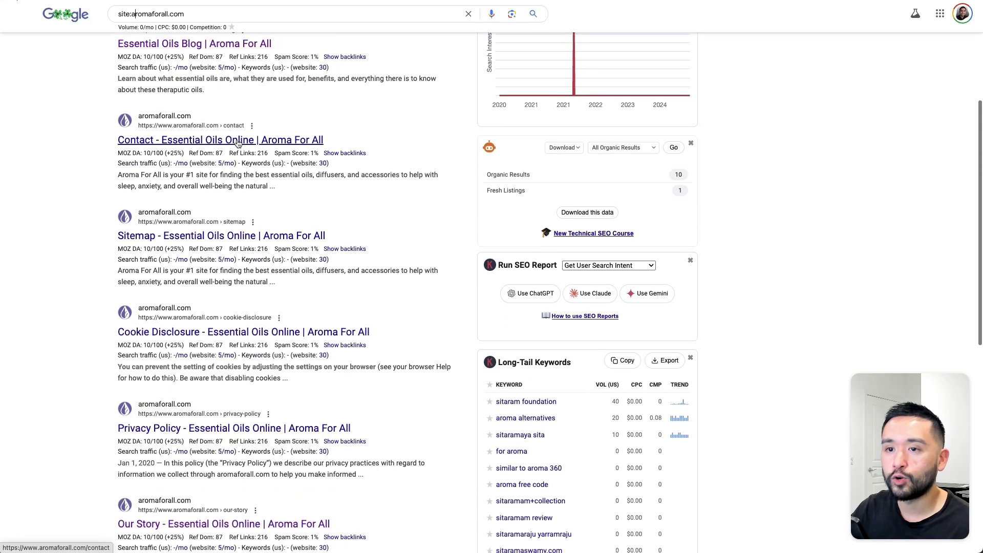
{"action": "scroll", "coordinate": [238, 143], "scroll_direction": "up", "scroll_amount": 2}
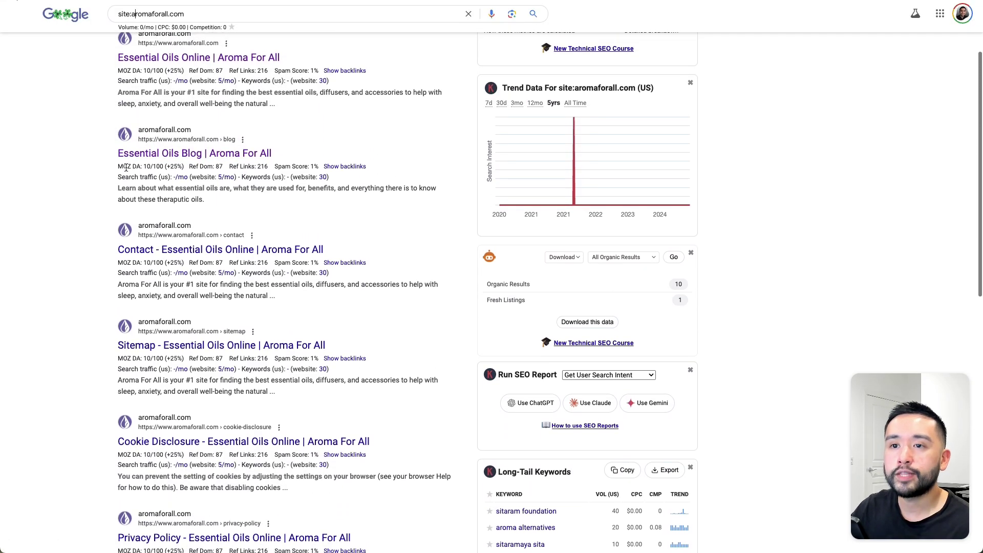
{"action": "mouse_move", "coordinate": [129, 166]}
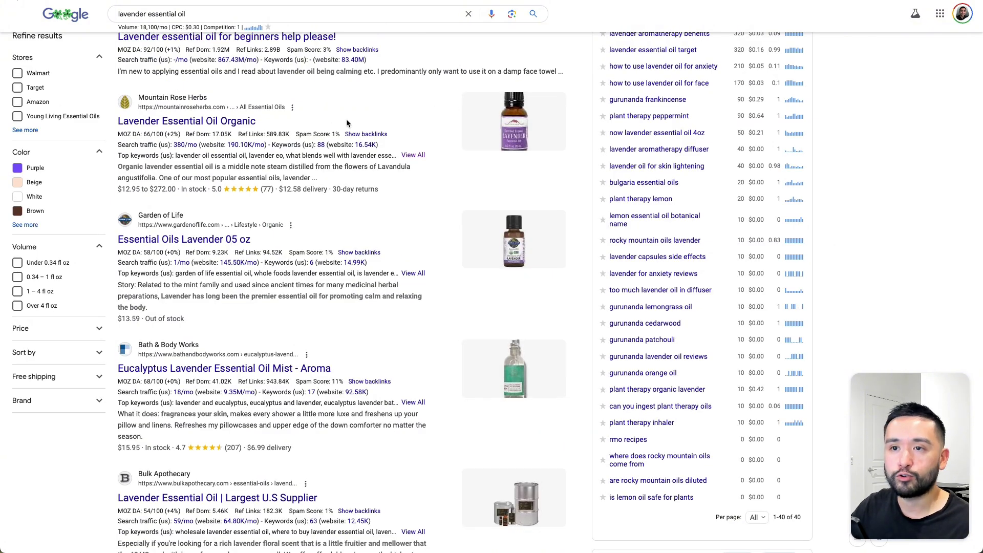
- In the Google results for "lavender essential oil", compare competitors' authority metrics and view the link metrics for mountainroseherbs.com
{"action": "mouse_move", "coordinate": [251, 136]}
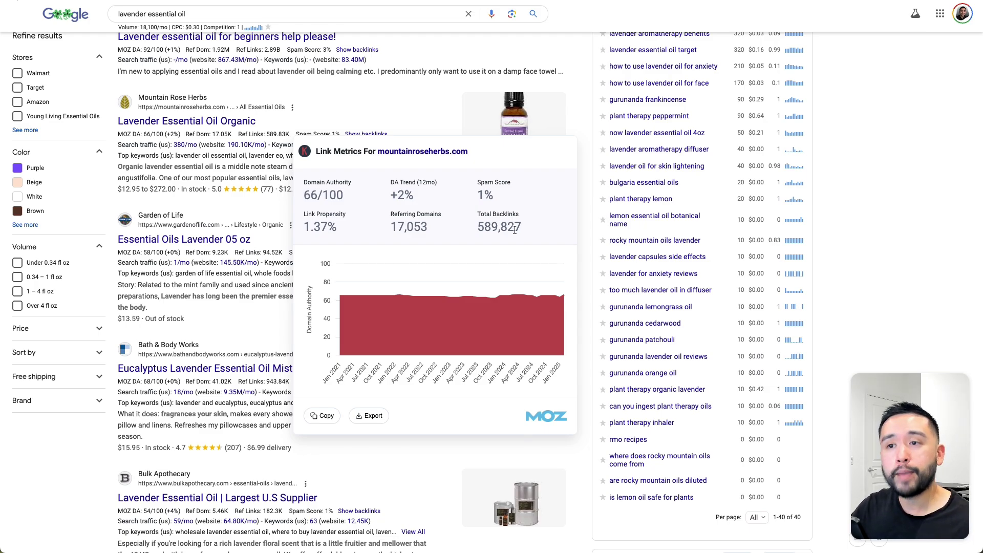
{"action": "scroll", "coordinate": [374, 217], "scroll_direction": "up", "scroll_amount": 3}
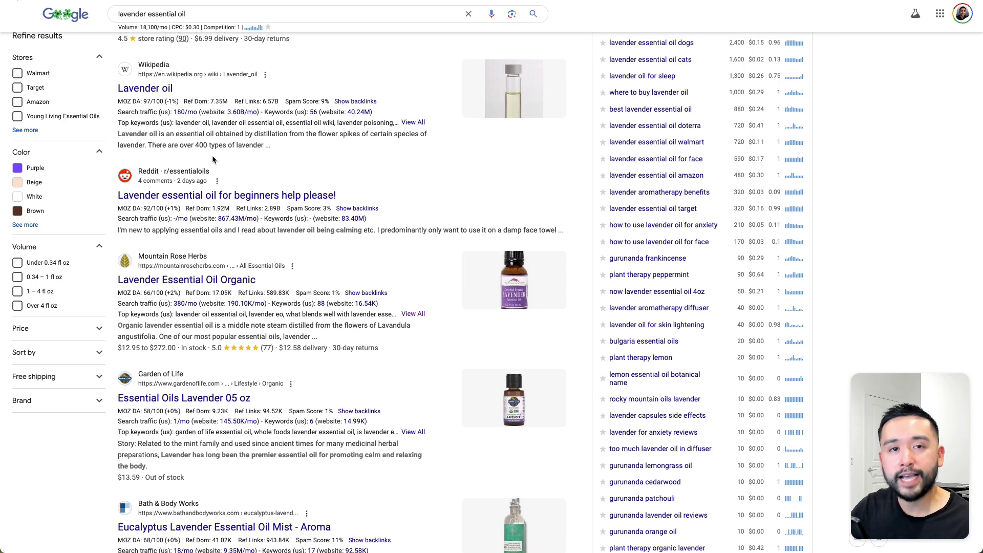
{"action": "scroll", "coordinate": [271, 137], "scroll_direction": "up", "scroll_amount": 1}
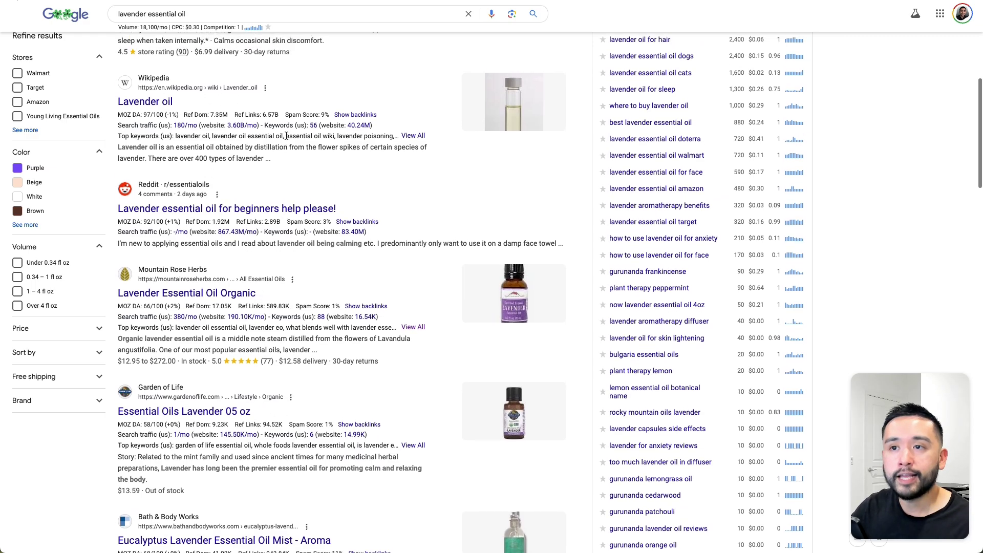
{"action": "scroll", "coordinate": [223, 218], "scroll_direction": "down", "scroll_amount": 3}
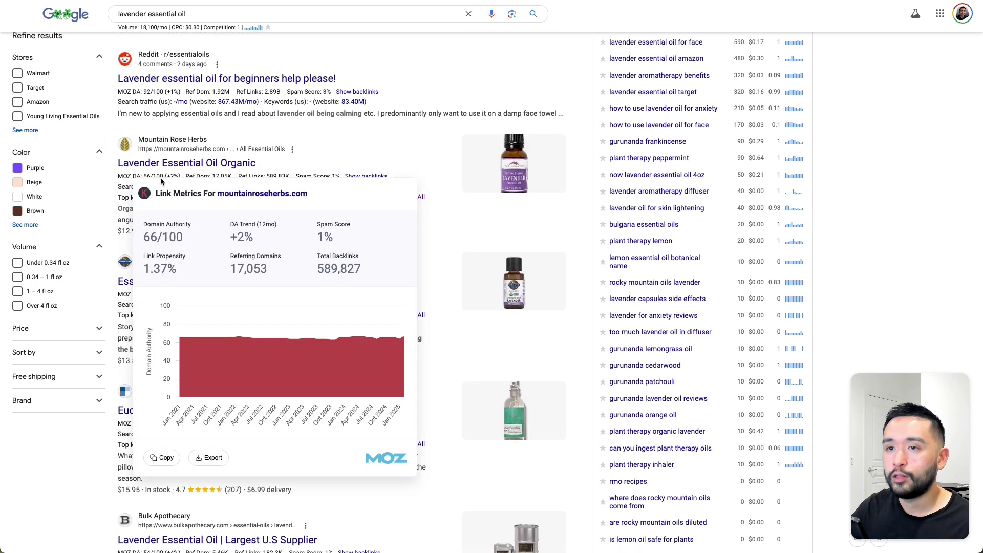
{"action": "scroll", "coordinate": [176, 108], "scroll_direction": "up", "scroll_amount": 1}
{"action": "scroll", "coordinate": [176, 108], "scroll_direction": "down", "scroll_amount": 1}
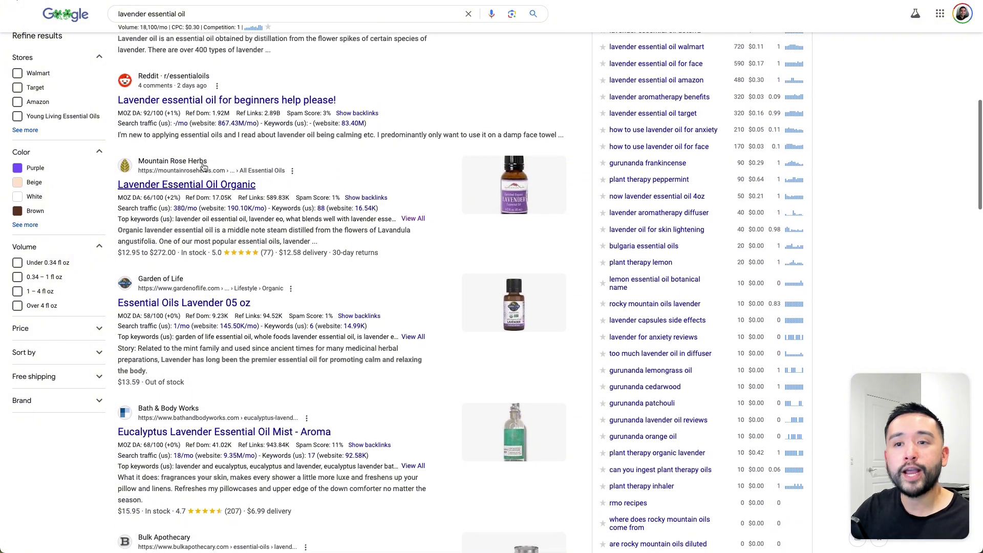
{"action": "mouse_move", "coordinate": [157, 197]}
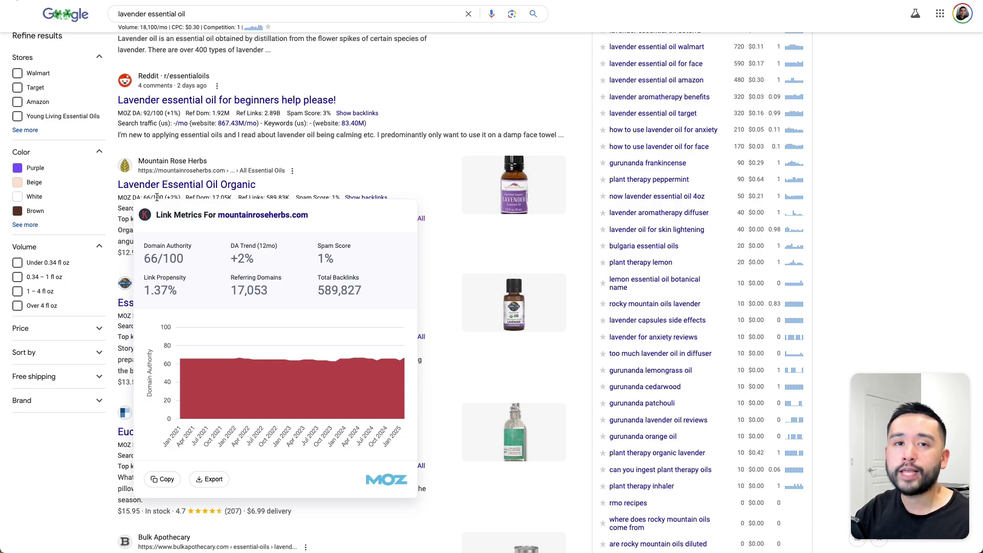
- Return to the SEO audit checklist, review its sections and highlight "site: )" in the Google search results item under Indexation
{"action": "key", "text": "super+Tab"}
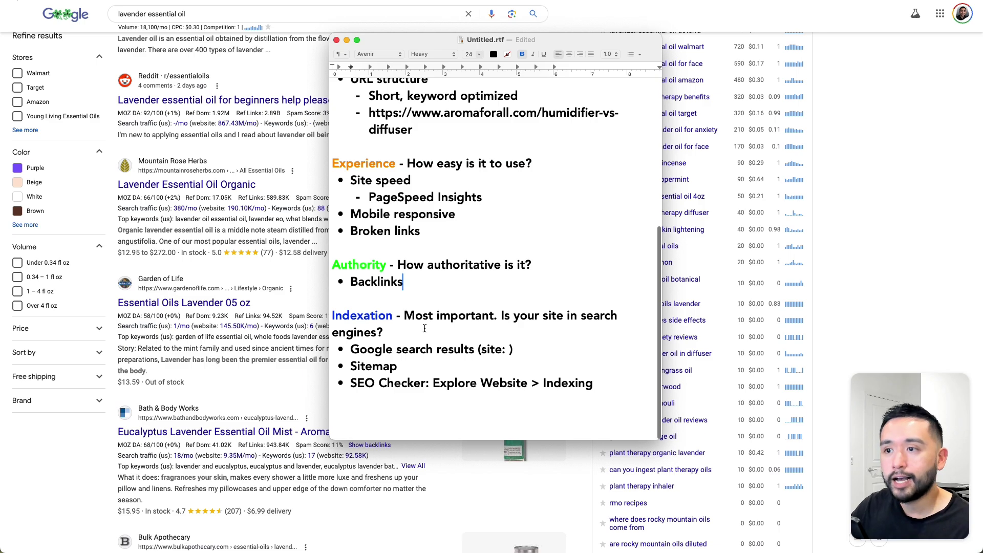
{"action": "scroll", "coordinate": [424, 339], "scroll_direction": "up", "scroll_amount": 10}
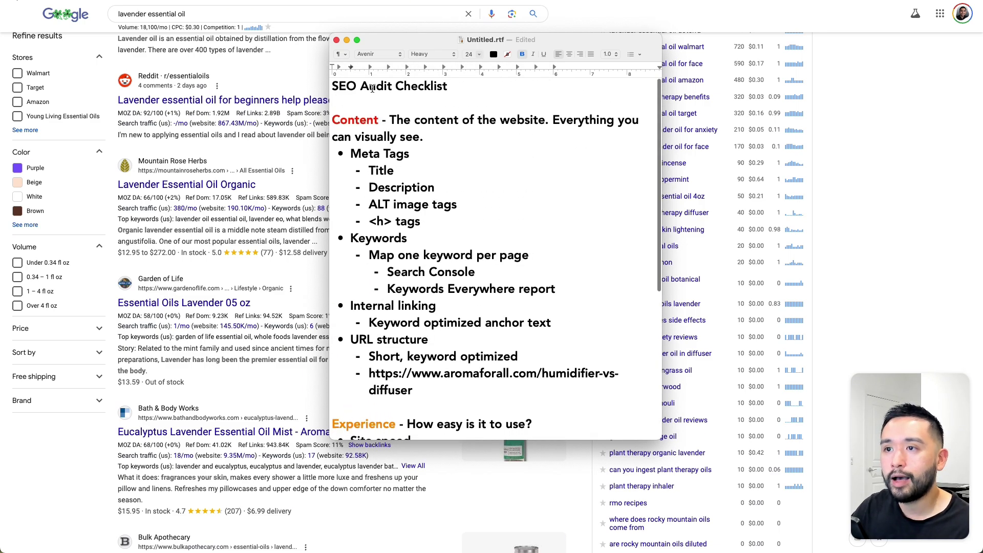
{"action": "scroll", "coordinate": [467, 231], "scroll_direction": "down", "scroll_amount": 2}
{"action": "scroll", "coordinate": [468, 231], "scroll_direction": "down", "scroll_amount": 5}
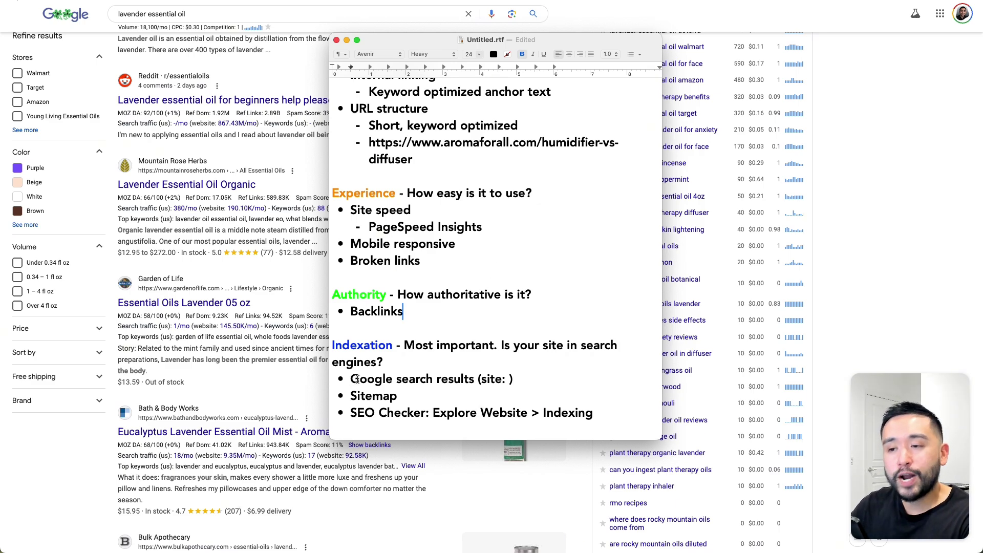
{"action": "left_click_drag", "start_coordinate": [351, 379], "coordinate": [518, 378]}
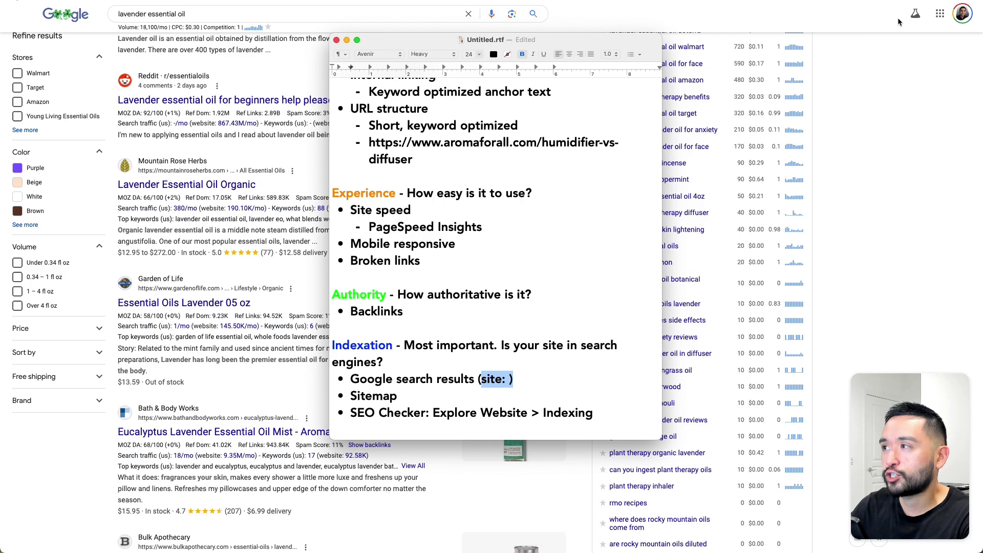
- Return to the Google results for site:aromaforall.com and review which of the site's pages are indexed
{"action": "key", "text": "super+Tab"}
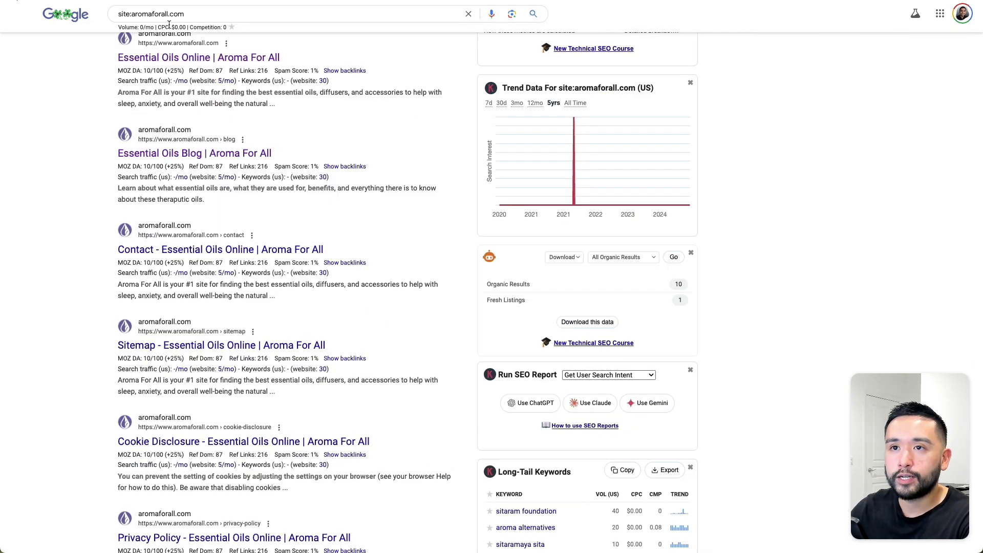
{"action": "scroll", "coordinate": [169, 25], "scroll_direction": "up", "scroll_amount": 3}
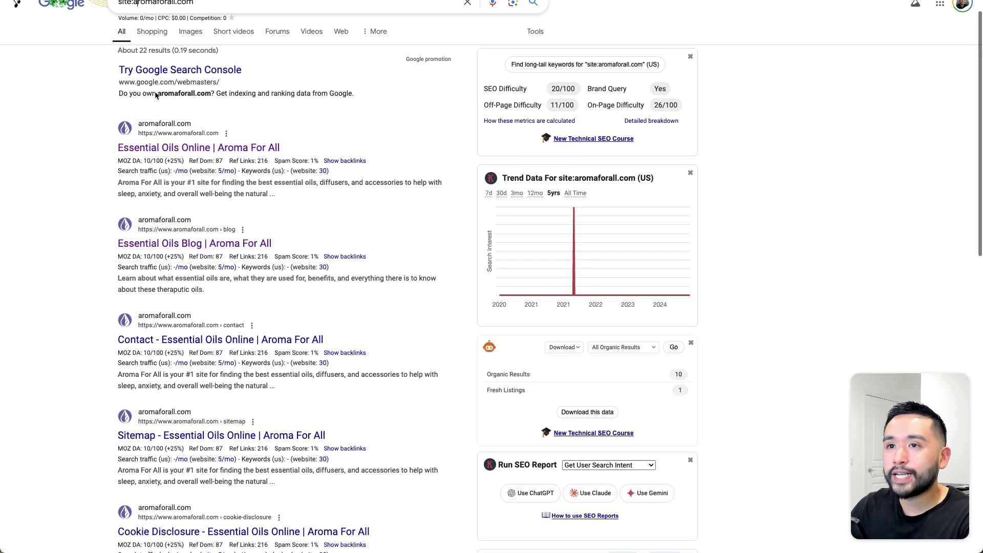
{"action": "scroll", "coordinate": [183, 176], "scroll_direction": "down", "scroll_amount": 12}
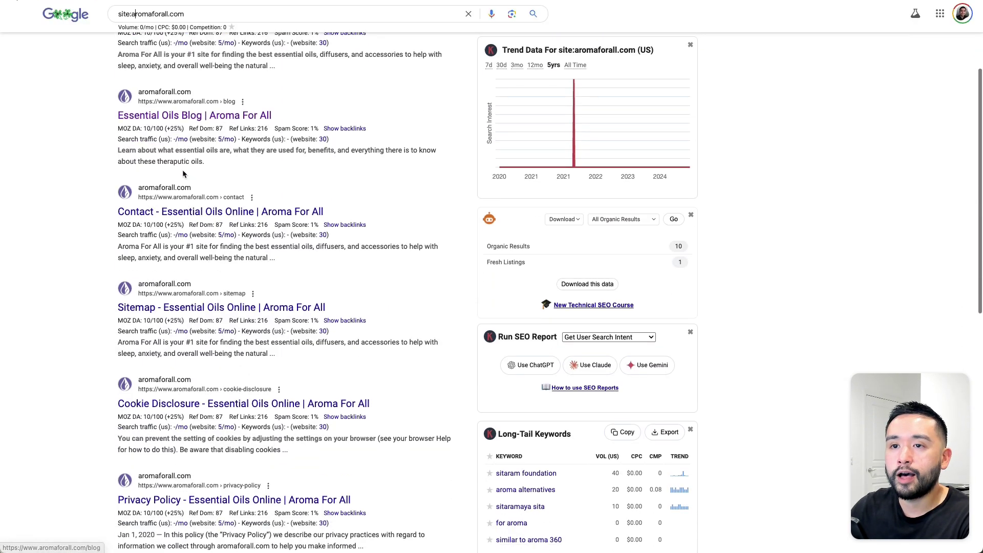
{"action": "scroll", "coordinate": [183, 174], "scroll_direction": "down", "scroll_amount": 2}
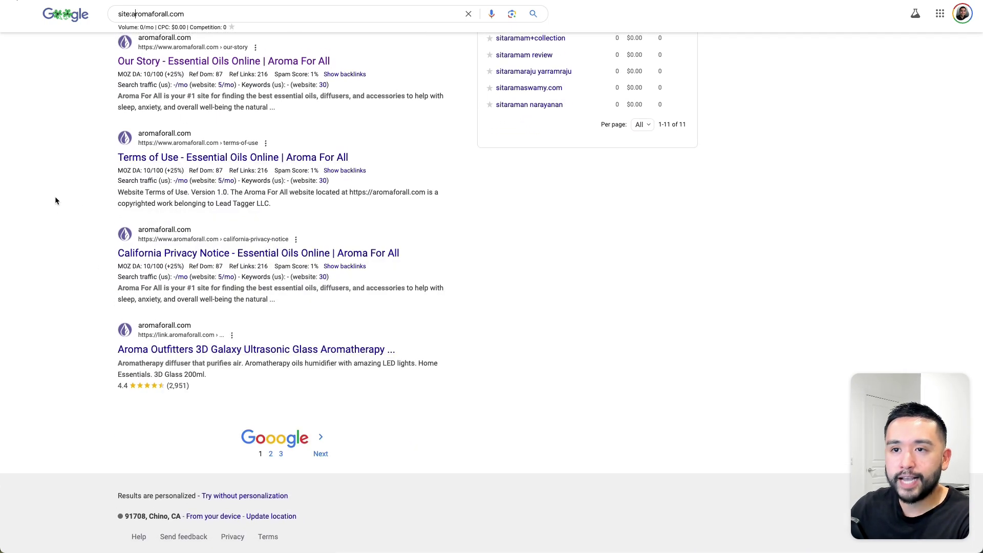
{"action": "scroll", "coordinate": [60, 201], "scroll_direction": "up", "scroll_amount": 3}
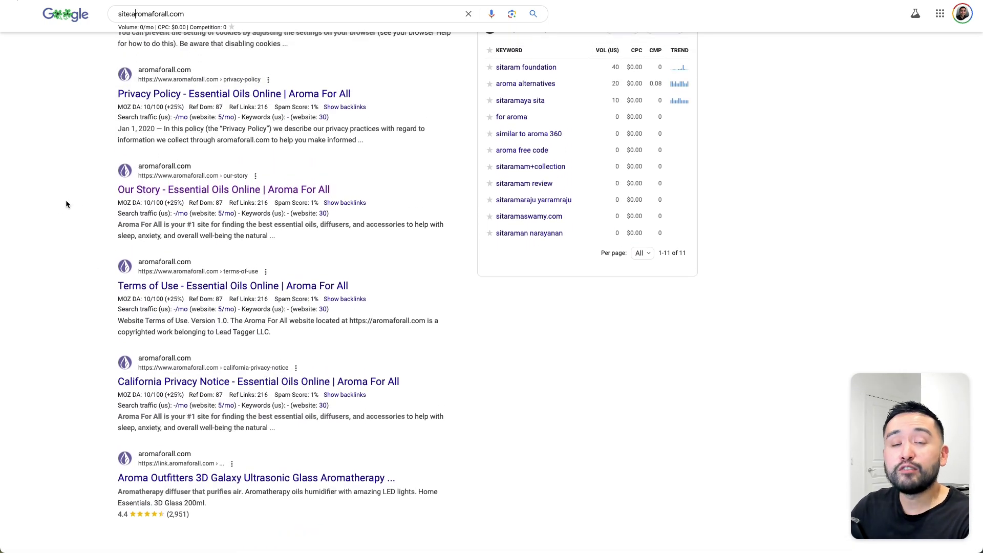
{"action": "scroll", "coordinate": [66, 202], "scroll_direction": "up", "scroll_amount": 5}
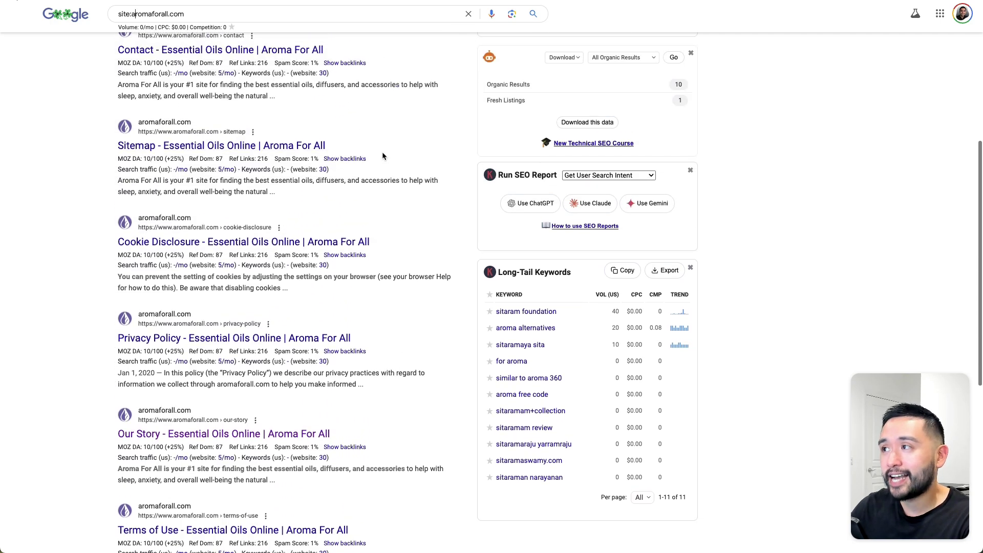
- Switch back to the checklist and highlight the Sitemap item in the Indexation section
{"action": "key", "text": "super+Tab"}
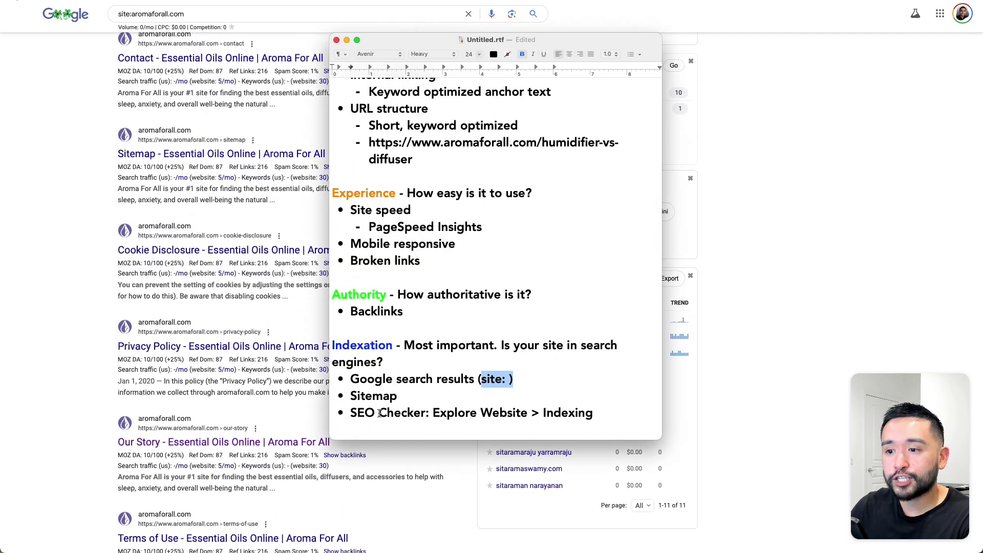
{"action": "left_click", "coordinate": [351, 396]}
{"action": "left_click_drag", "start_coordinate": [352, 396], "coordinate": [406, 399]}
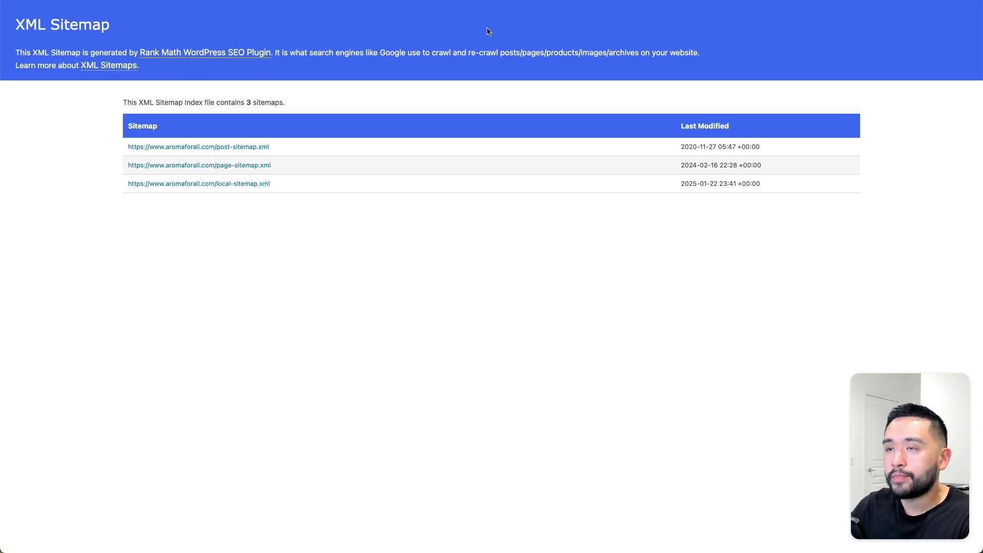
{"action": "key", "text": "super+Tab"}
{"action": "key", "text": "Return"}
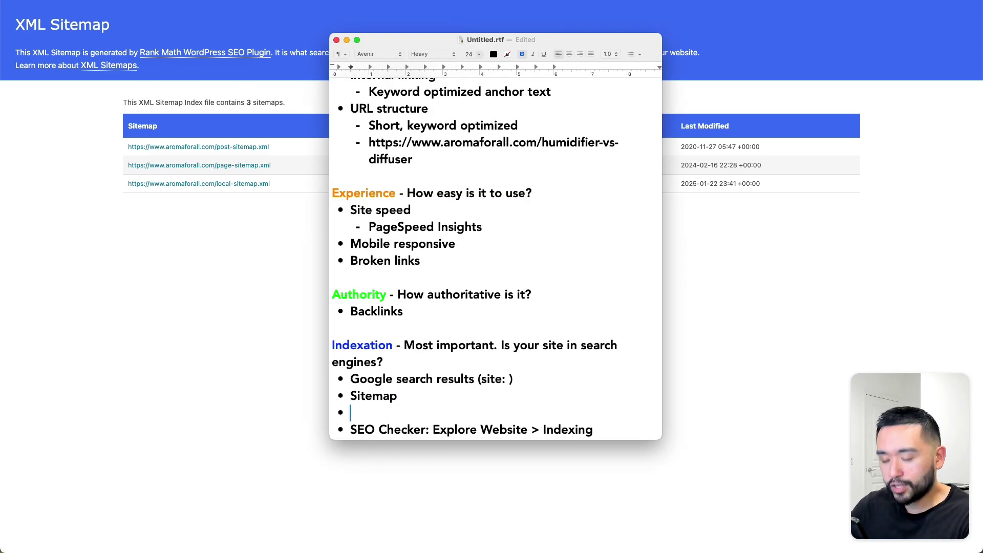
{"action": "type", "text": "http://aromaforall.com/sitemap.xml"}
{"action": "left_click_drag", "start_coordinate": [375, 412], "coordinate": [463, 413]}
{"action": "left_click", "coordinate": [350, 413]}
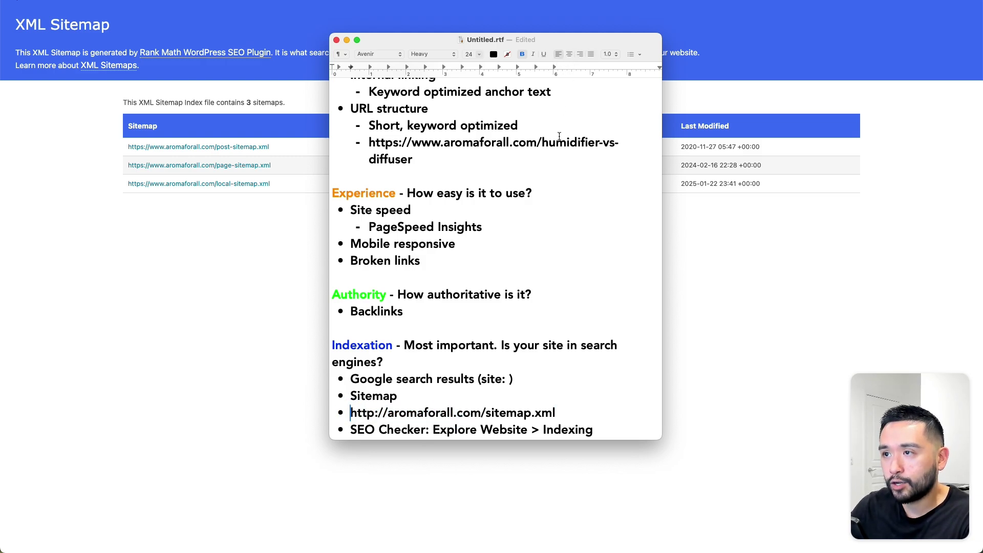
{"action": "key", "text": "Tab"}
{"action": "left_click_drag", "start_coordinate": [380, 417], "coordinate": [559, 416]}
- Open page-sitemap.xml from the site's XML sitemap index to review its pages, and return to the checklist's Indexation section
{"action": "left_click", "coordinate": [208, 259]}
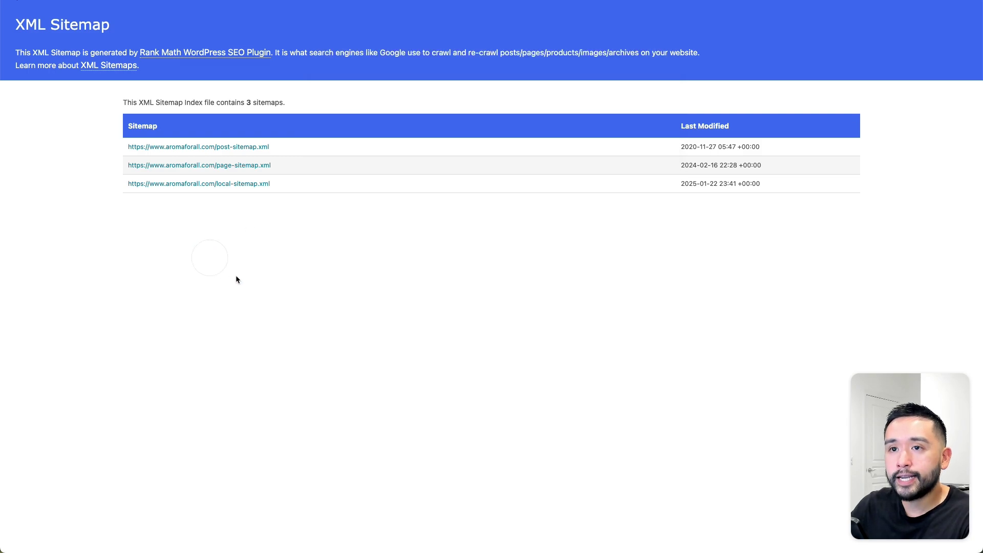
{"action": "left_click", "coordinate": [255, 169]}
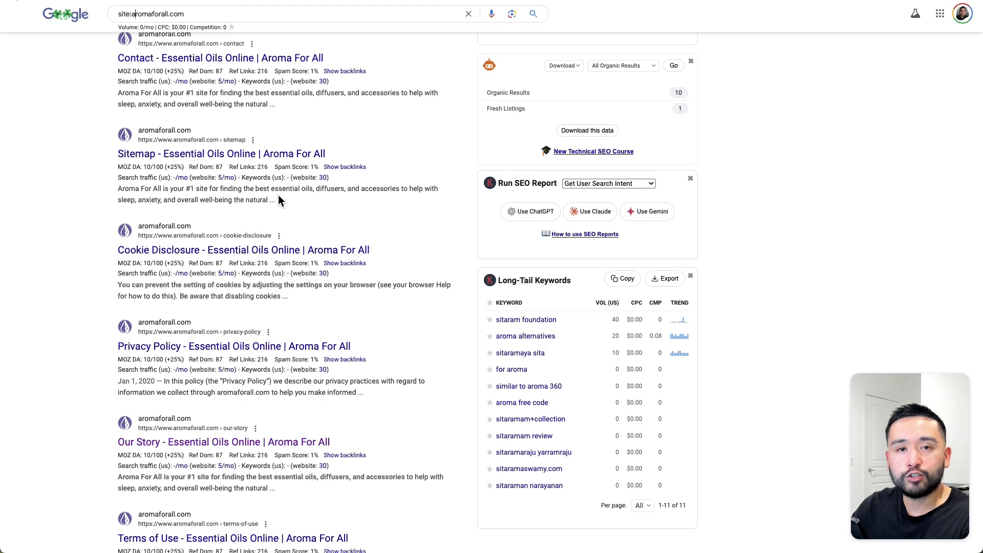
{"action": "key", "text": "super+Tab"}
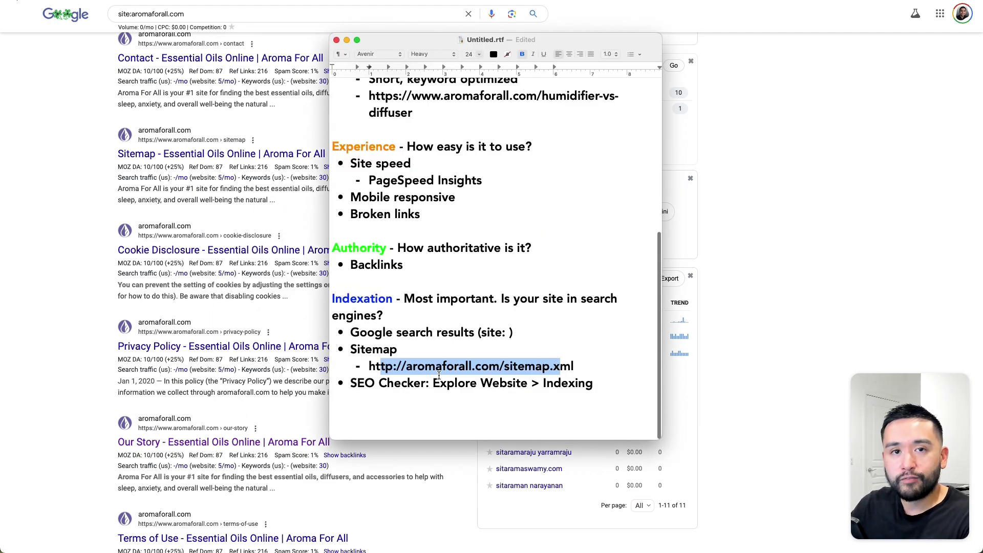
- Highlight the checklist's SEO Checker item, switch to SEO Checker, and open the Indexable Pages report under Indexing to review its URLs
{"action": "left_click_drag", "start_coordinate": [352, 384], "coordinate": [425, 383]}
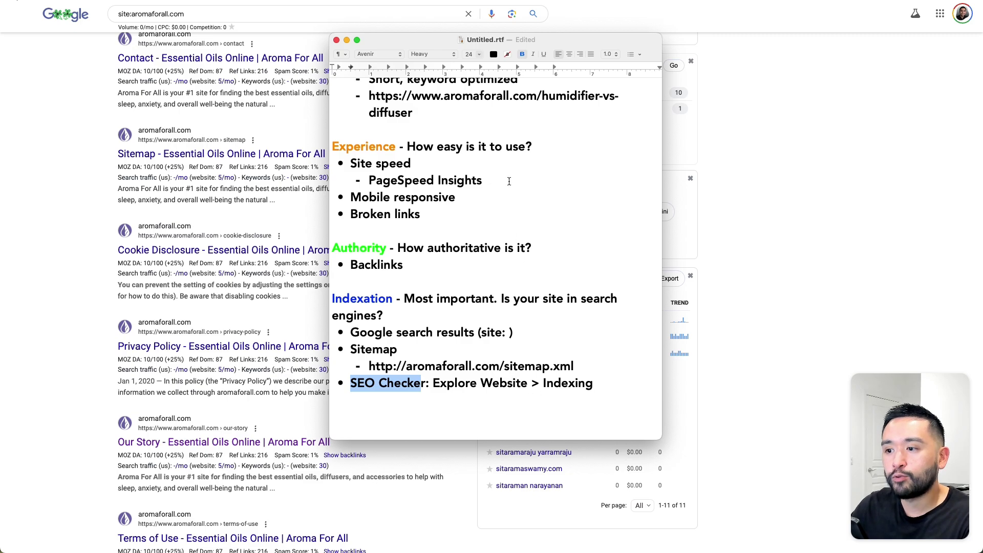
{"action": "key", "text": "super+Tab"}
{"action": "scroll", "coordinate": [77, 307], "scroll_direction": "up", "scroll_amount": 1}
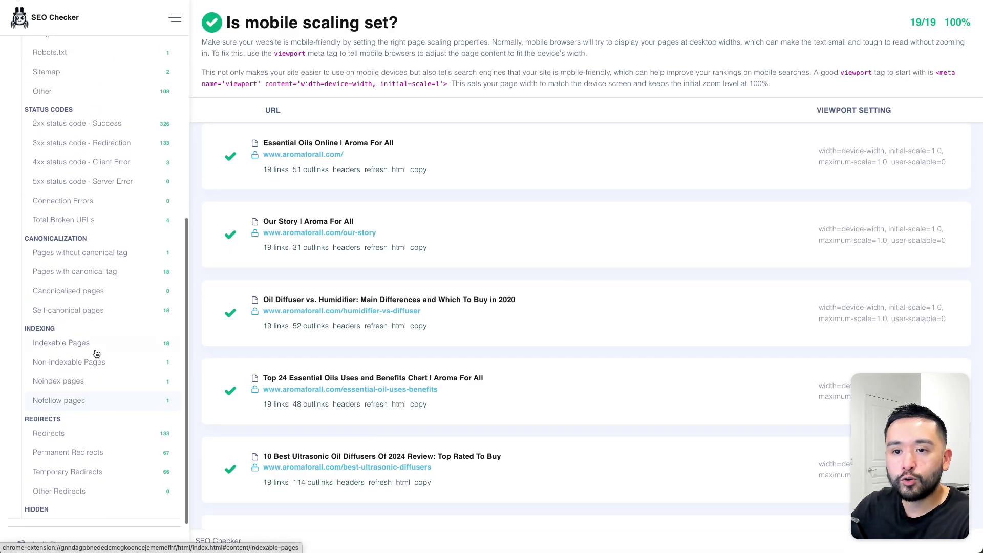
{"action": "scroll", "coordinate": [76, 307], "scroll_direction": "down", "scroll_amount": 1}
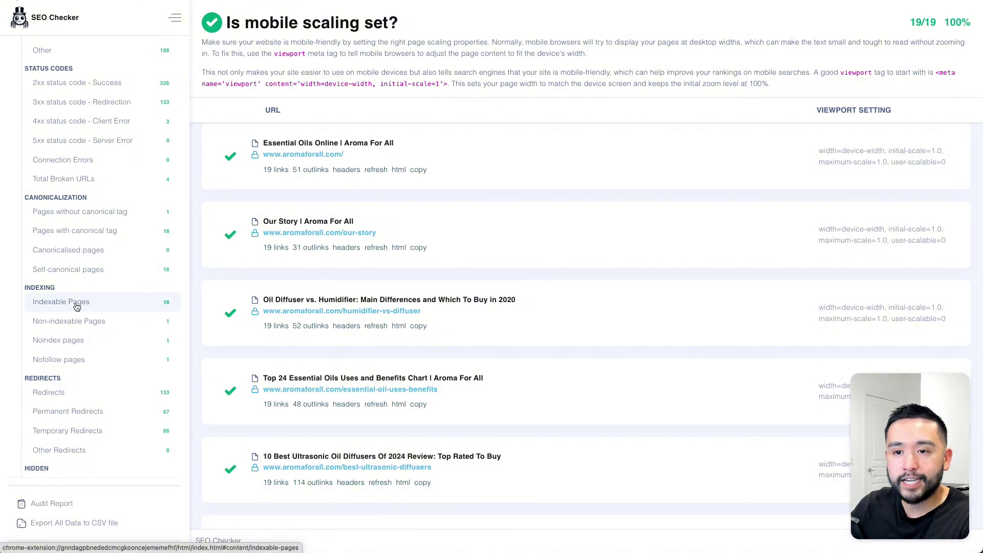
{"action": "left_click", "coordinate": [76, 306]}
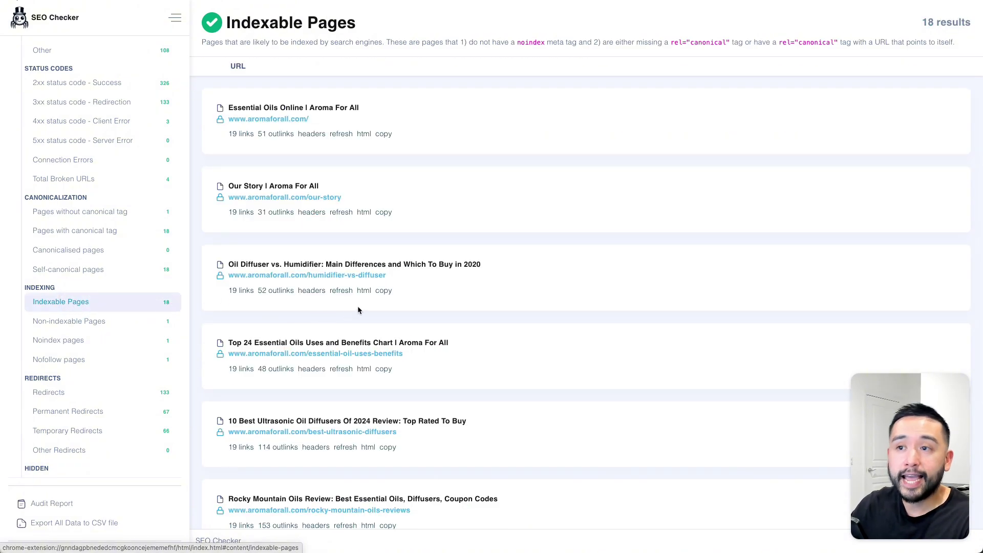
{"action": "scroll", "coordinate": [357, 308], "scroll_direction": "down", "scroll_amount": 1}
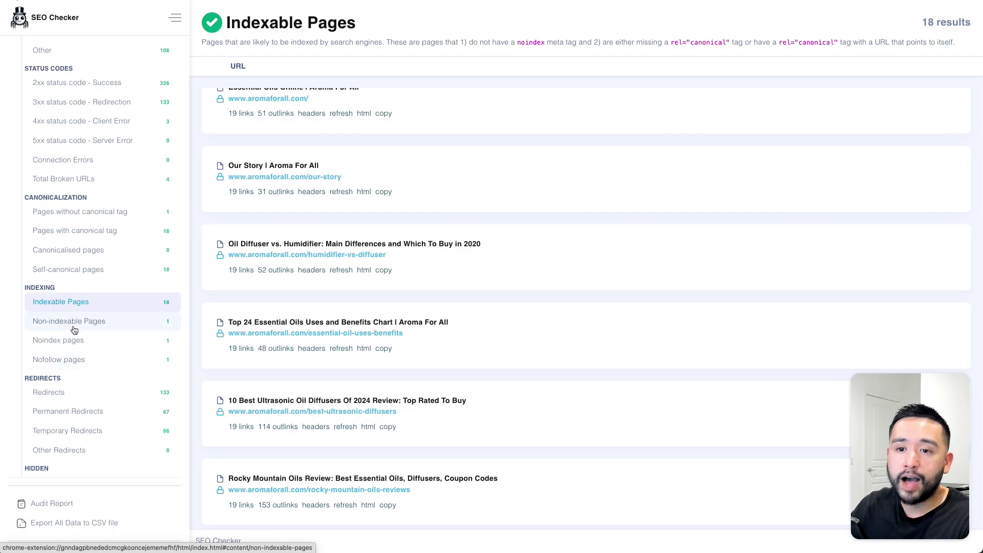
- Open the Non-indexable Pages report and highlight the blog category page entry, then clear the highlight
{"action": "left_click", "coordinate": [44, 326]}
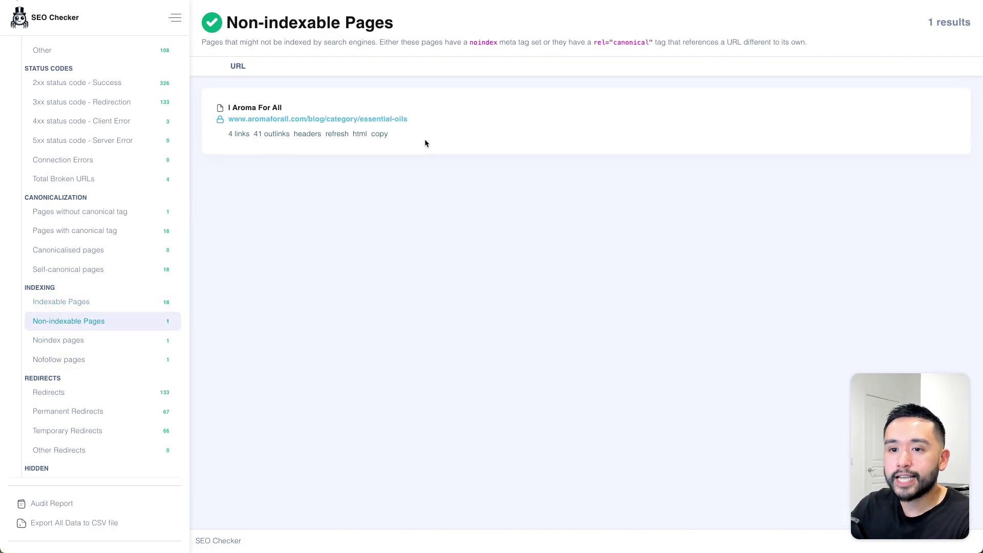
{"action": "left_click_drag", "start_coordinate": [426, 141], "coordinate": [267, 103]}
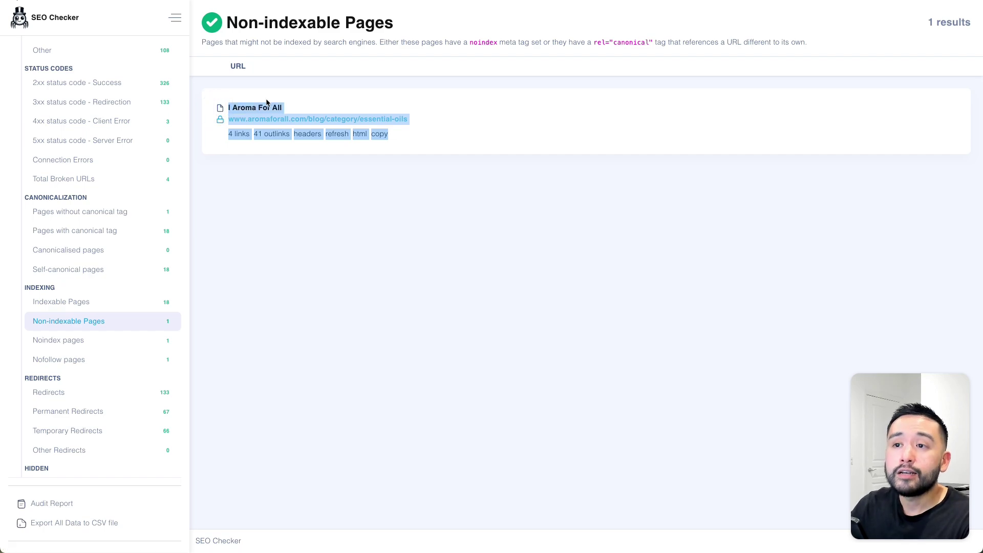
{"action": "left_click", "coordinate": [410, 146]}
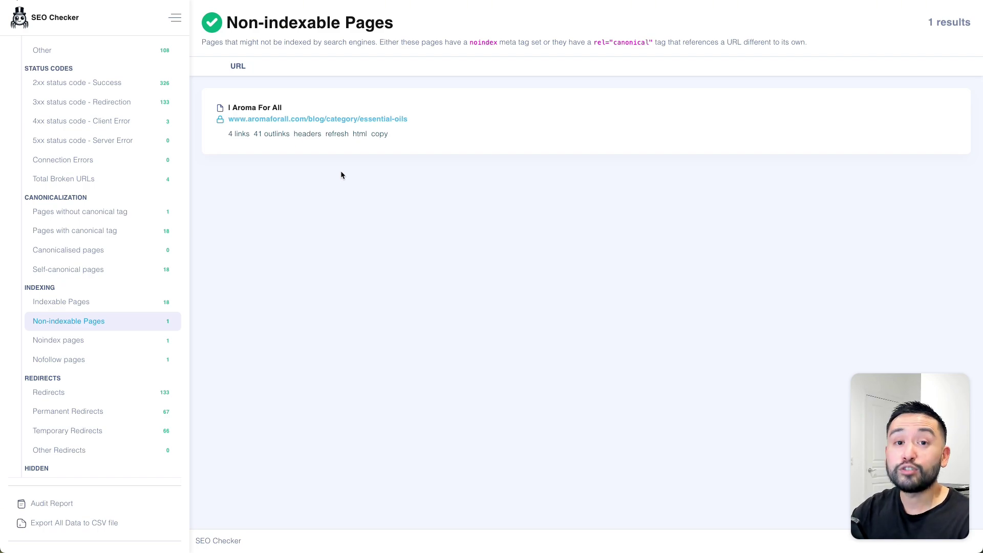
- Switch back to the SEO Audit Checklist and review it from the Indexation section up to the Content section
{"action": "key", "text": "super+Tab"}
{"action": "scroll", "coordinate": [610, 399], "scroll_direction": "up", "scroll_amount": 5}
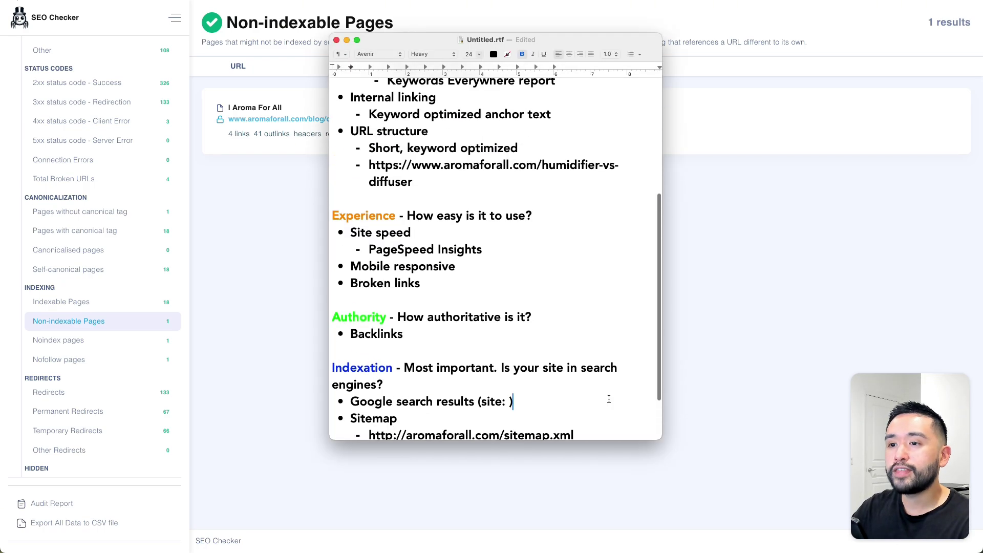
{"action": "scroll", "coordinate": [609, 399], "scroll_direction": "up", "scroll_amount": 5}
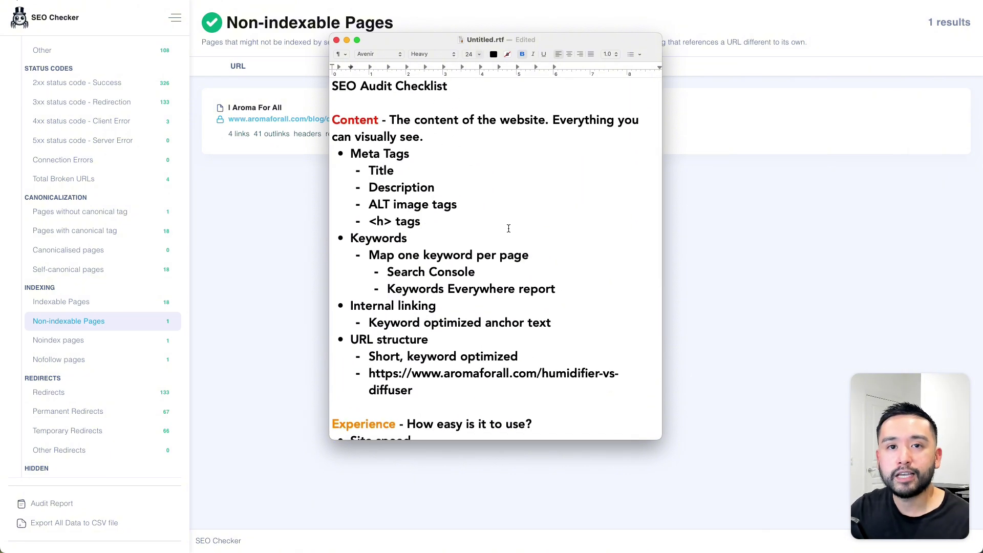
- Return to SEO Checker and expand the SEO Analysis section to review its checks through Code Validation
{"action": "left_click", "coordinate": [264, 243]}
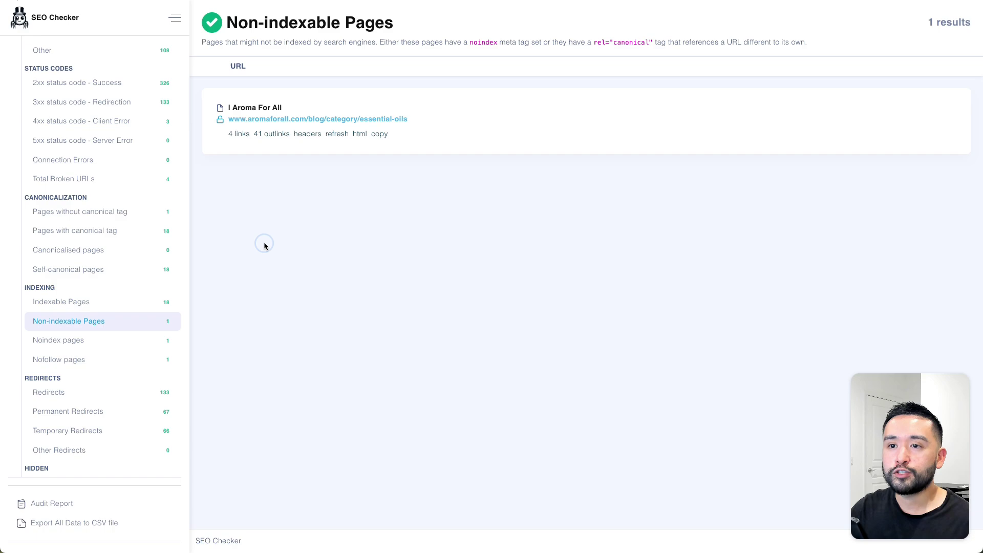
{"action": "scroll", "coordinate": [133, 256], "scroll_direction": "up", "scroll_amount": 2}
{"action": "scroll", "coordinate": [133, 256], "scroll_direction": "up", "scroll_amount": 10}
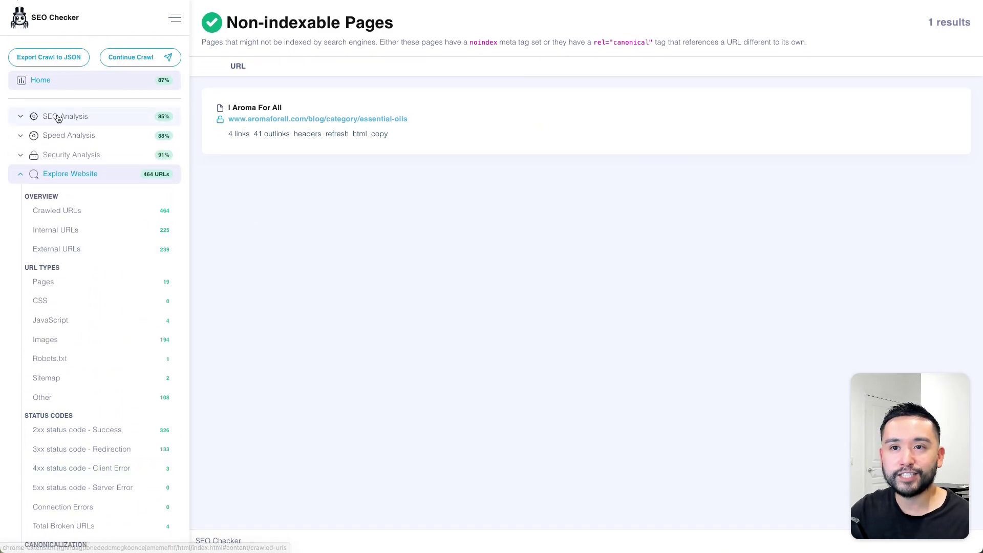
{"action": "left_click", "coordinate": [20, 117]}
{"action": "scroll", "coordinate": [74, 275], "scroll_direction": "down", "scroll_amount": 1}
{"action": "scroll", "coordinate": [73, 205], "scroll_direction": "down", "scroll_amount": 8}
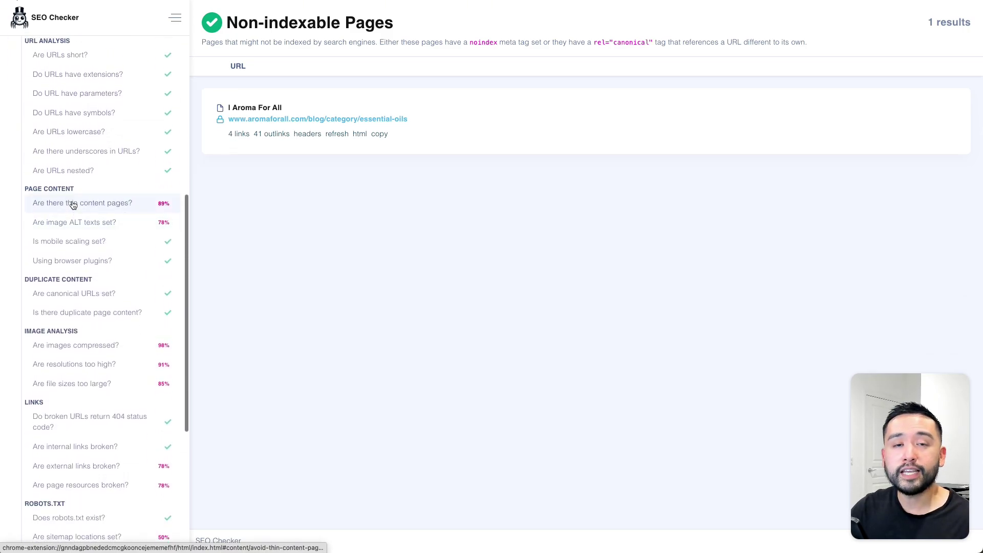
{"action": "scroll", "coordinate": [77, 199], "scroll_direction": "down", "scroll_amount": 5}
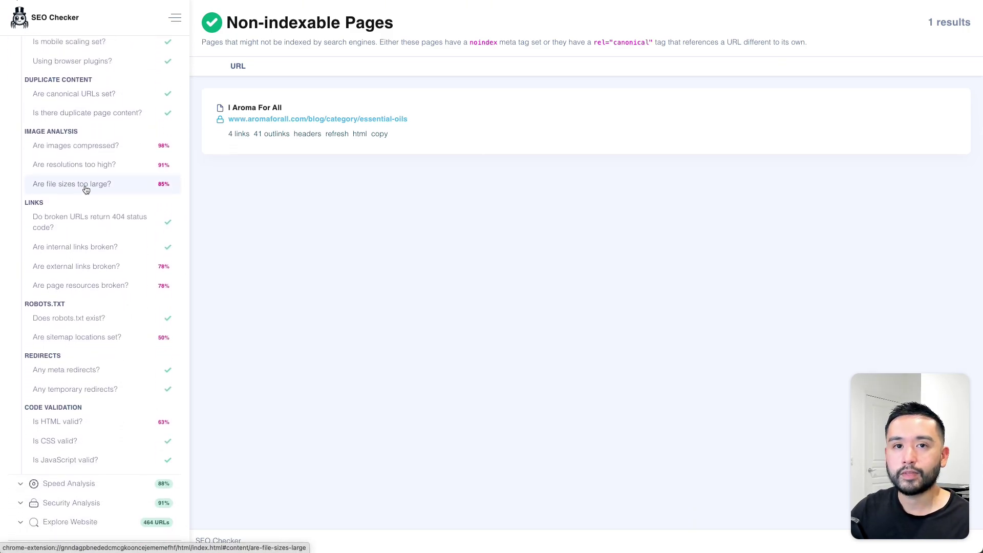